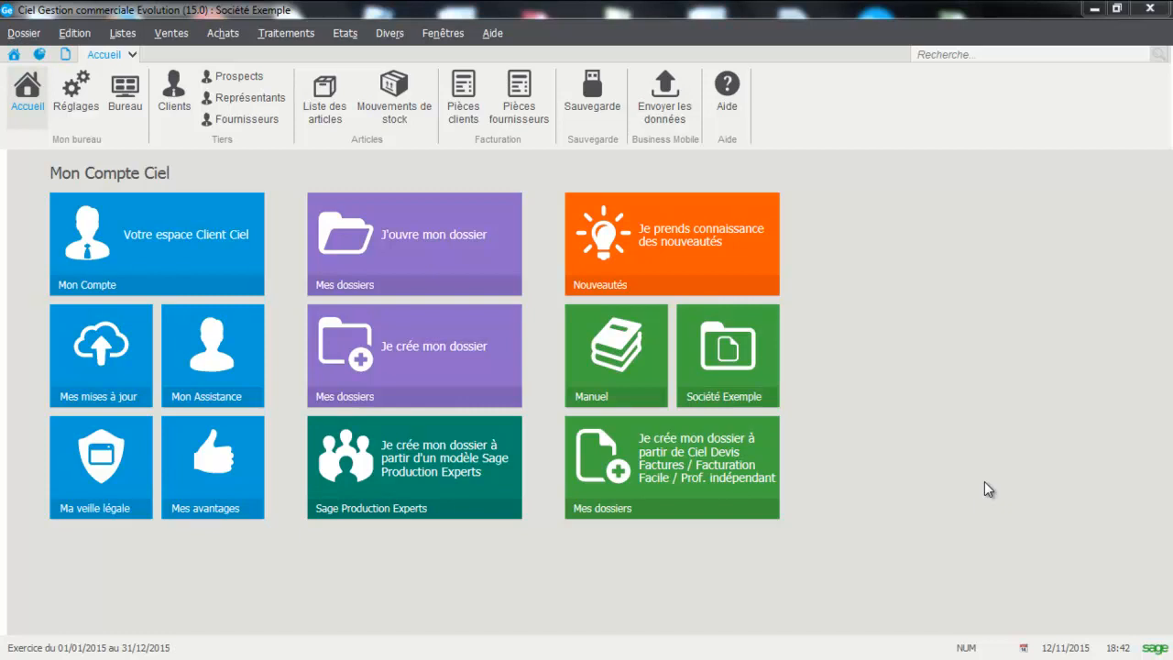
Step: Open the sales commercial analyser, look through its available reports and launch the Analyseur commercial report
left_click(380, 38)
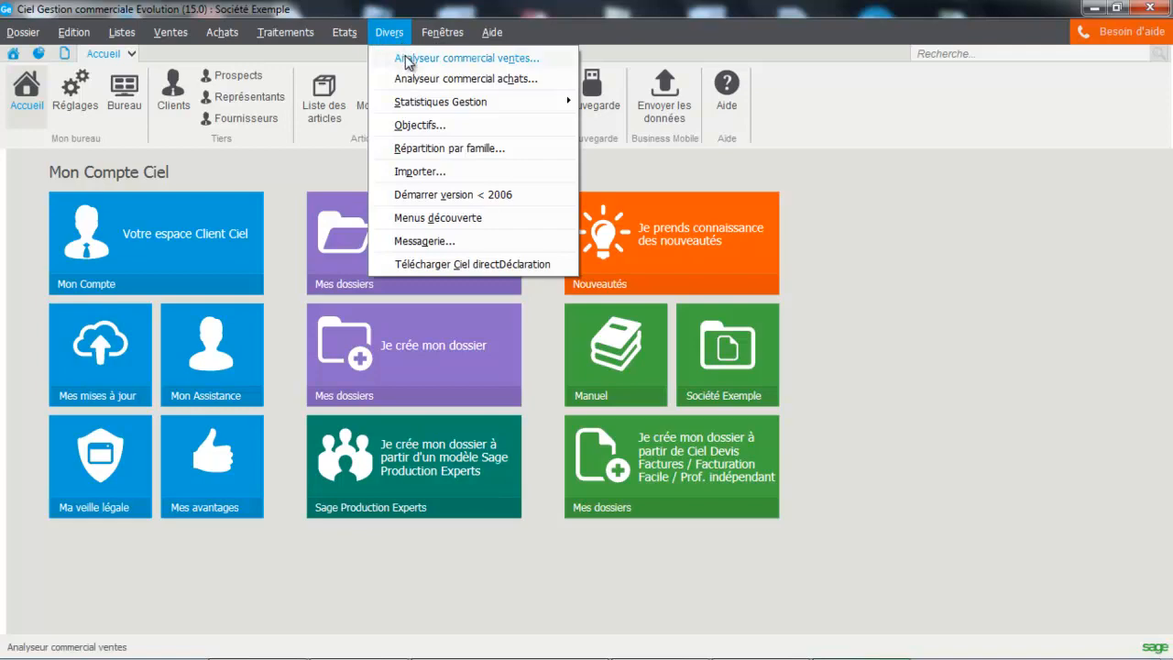
left_click(408, 59)
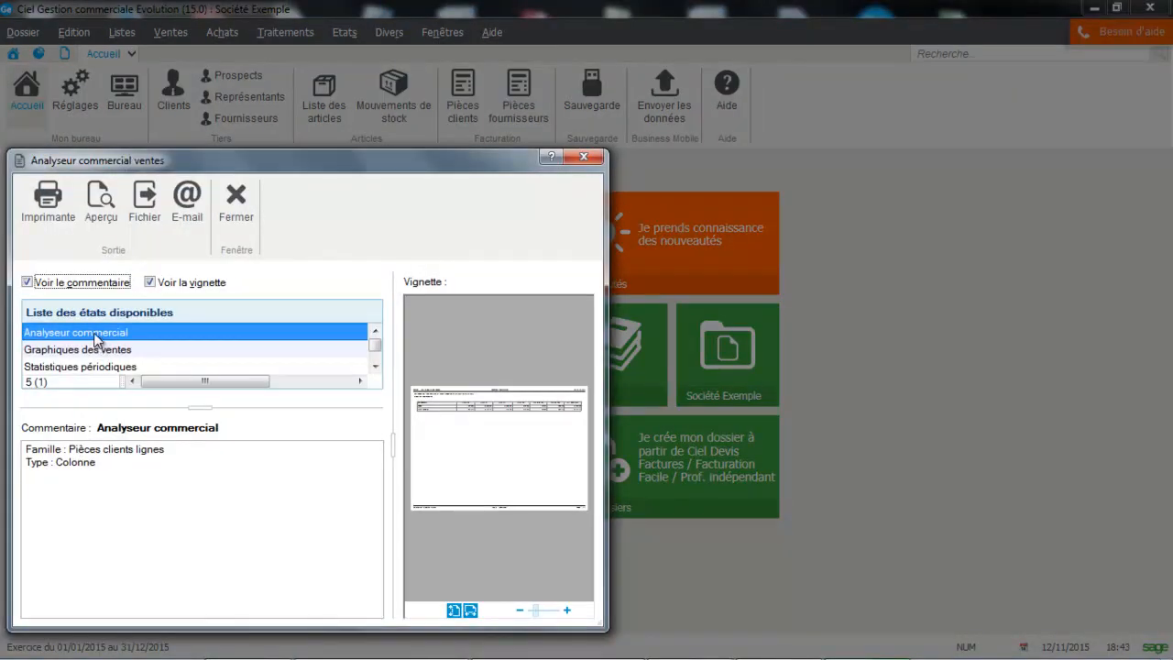
left_click(374, 363)
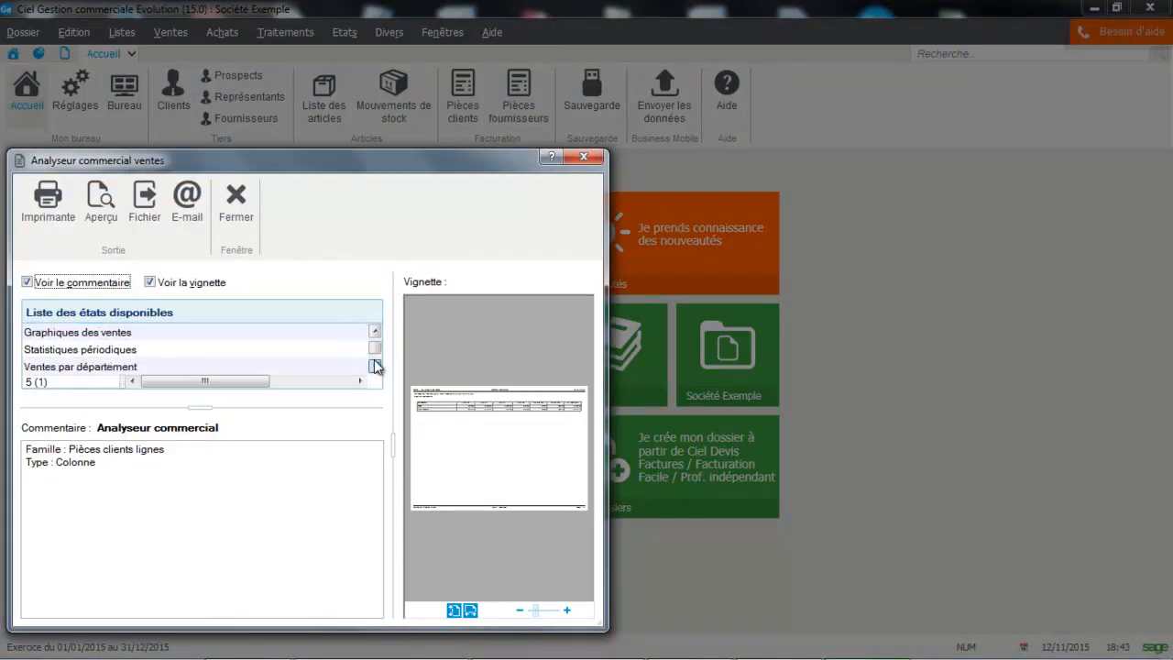
left_click(374, 363)
left_click(374, 363)
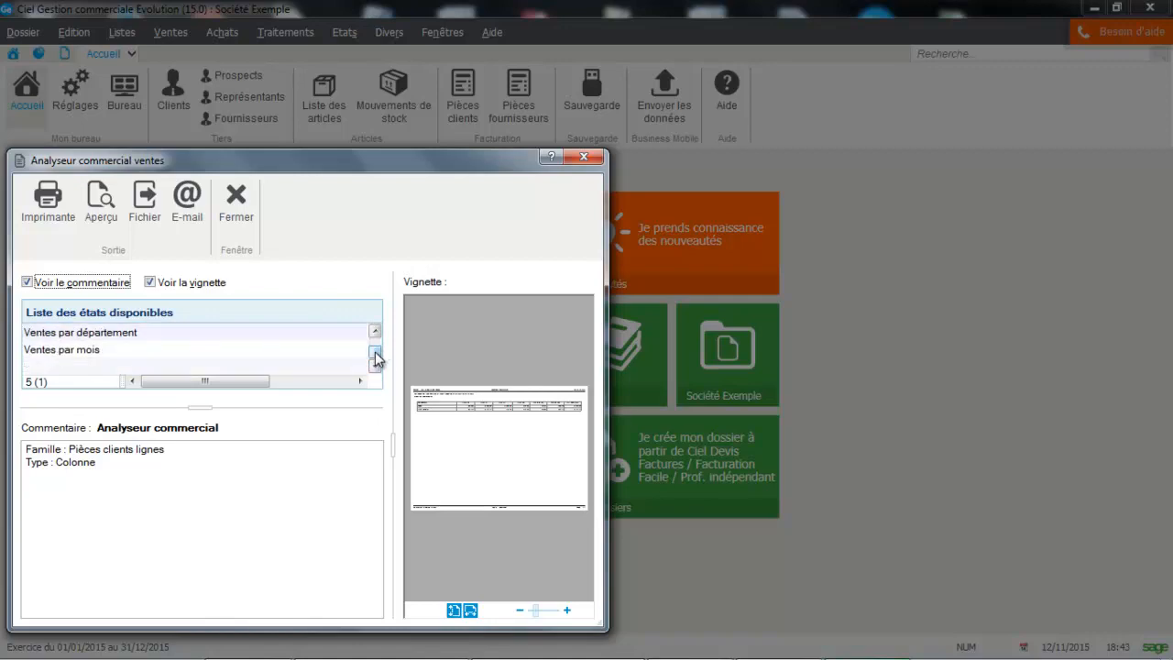
scroll(378, 341, "up", 1)
left_click(128, 336)
double_click(129, 337)
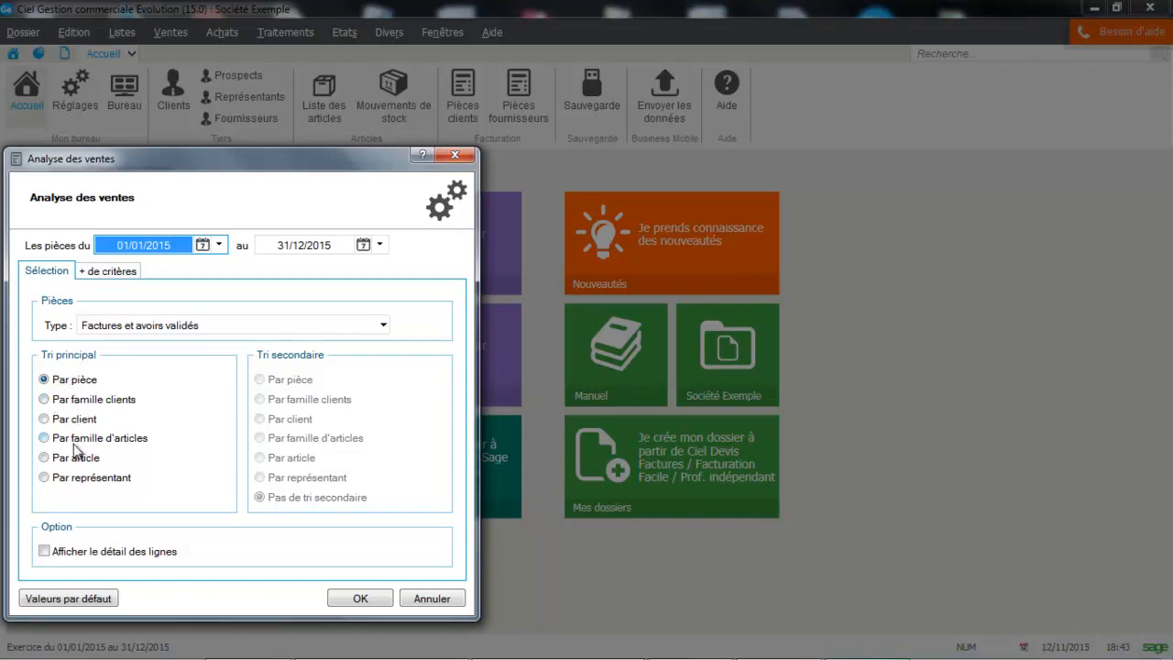
Step: Set the document type to Factures et avoirs validés with Par famille clients as main sort, and review the additional criteria
left_click(142, 330)
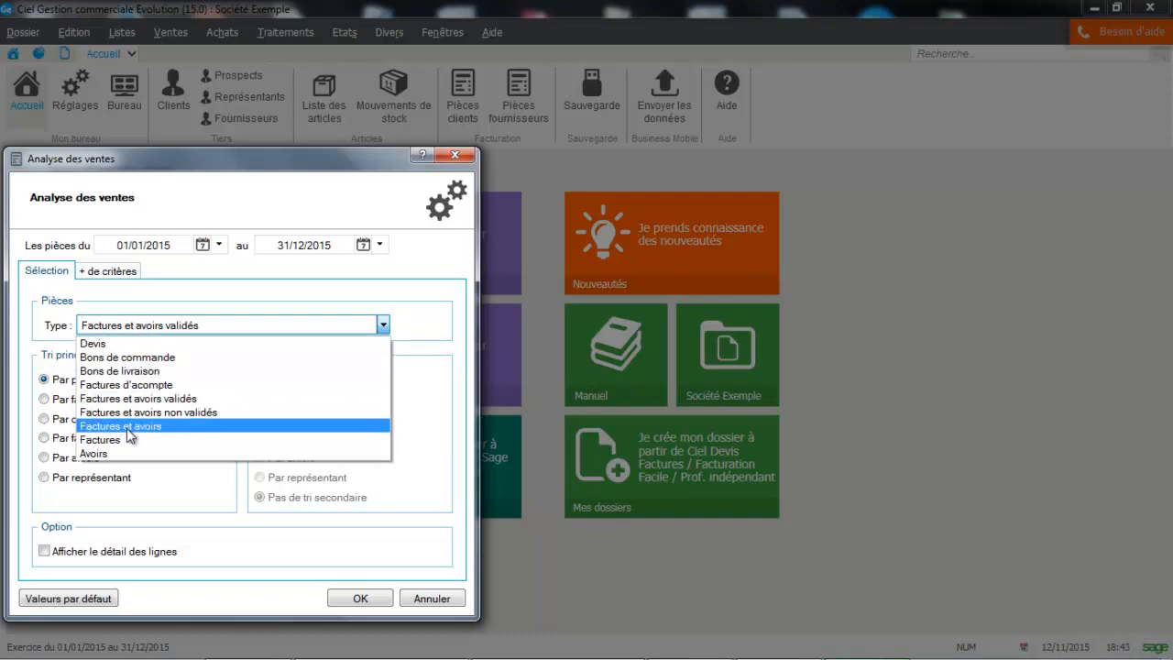
left_click(135, 399)
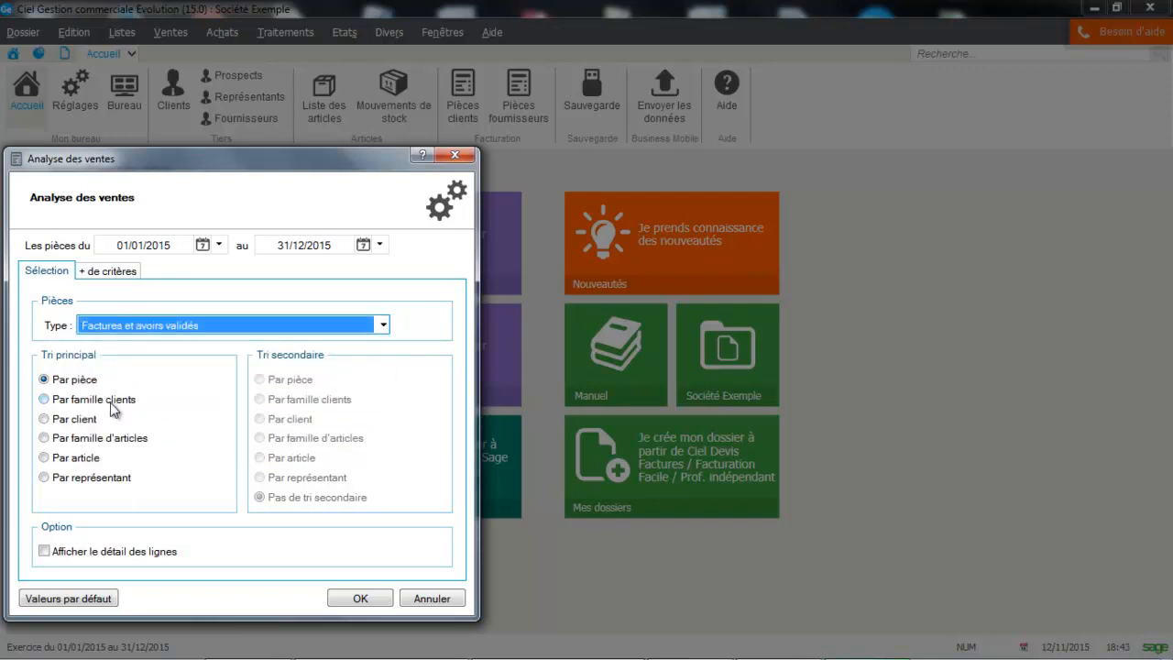
left_click(96, 403)
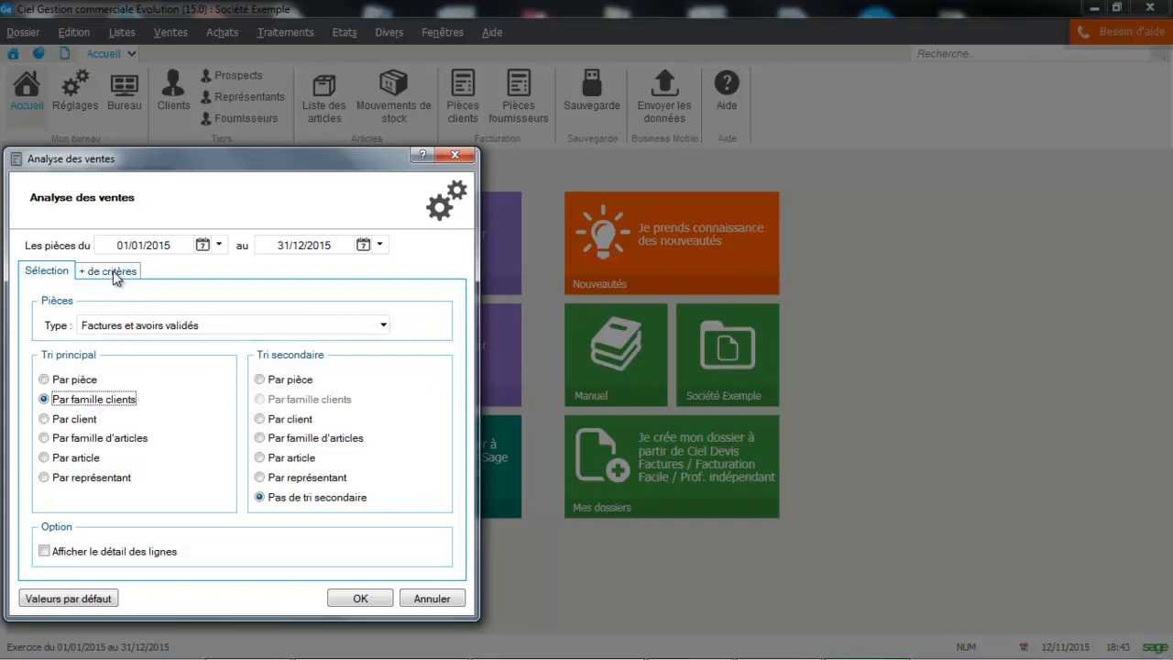
left_click(116, 275)
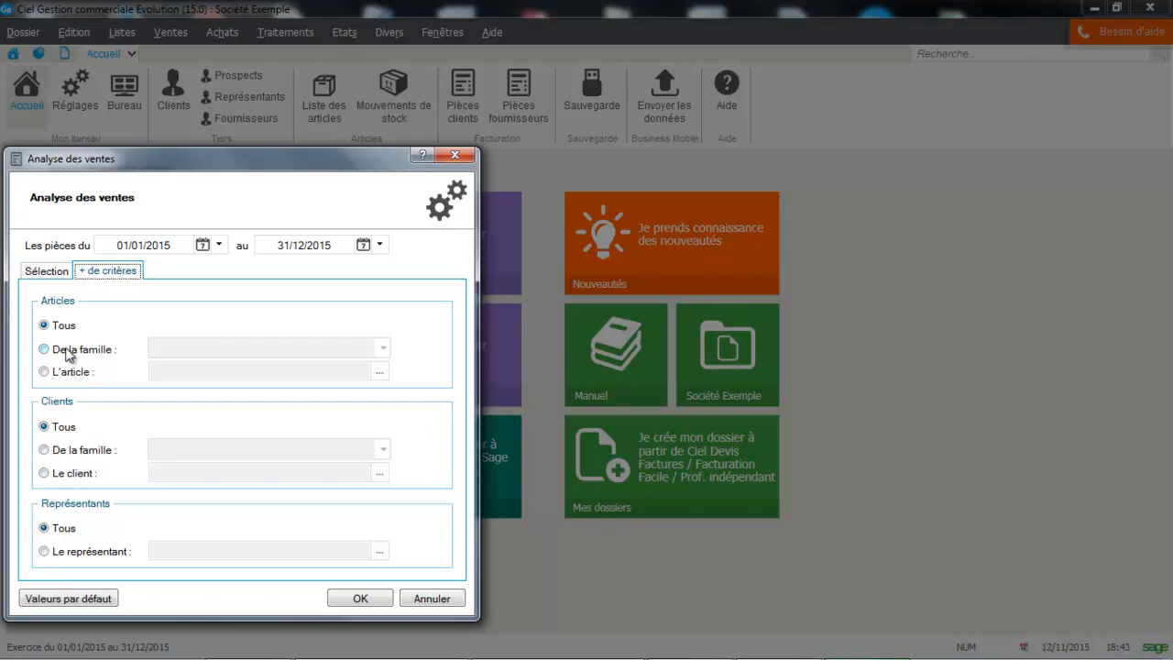
left_click(43, 272)
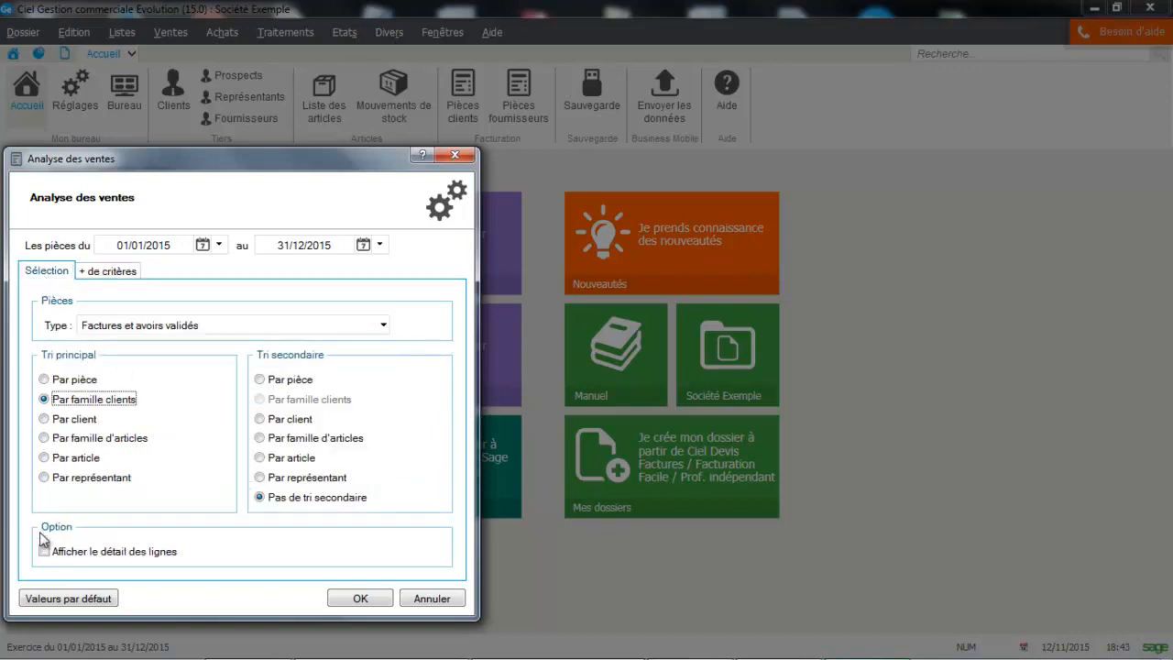
Step: Preview the sales analysis with the preselected optional columns, and close the preview
left_click(356, 596)
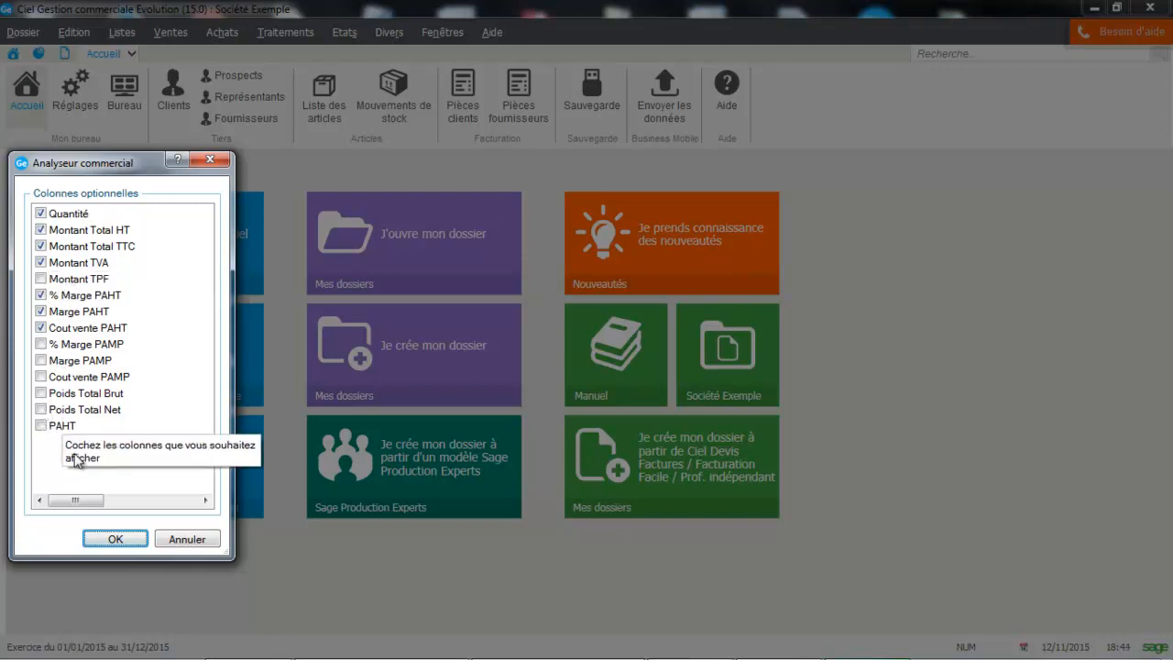
left_click(116, 539)
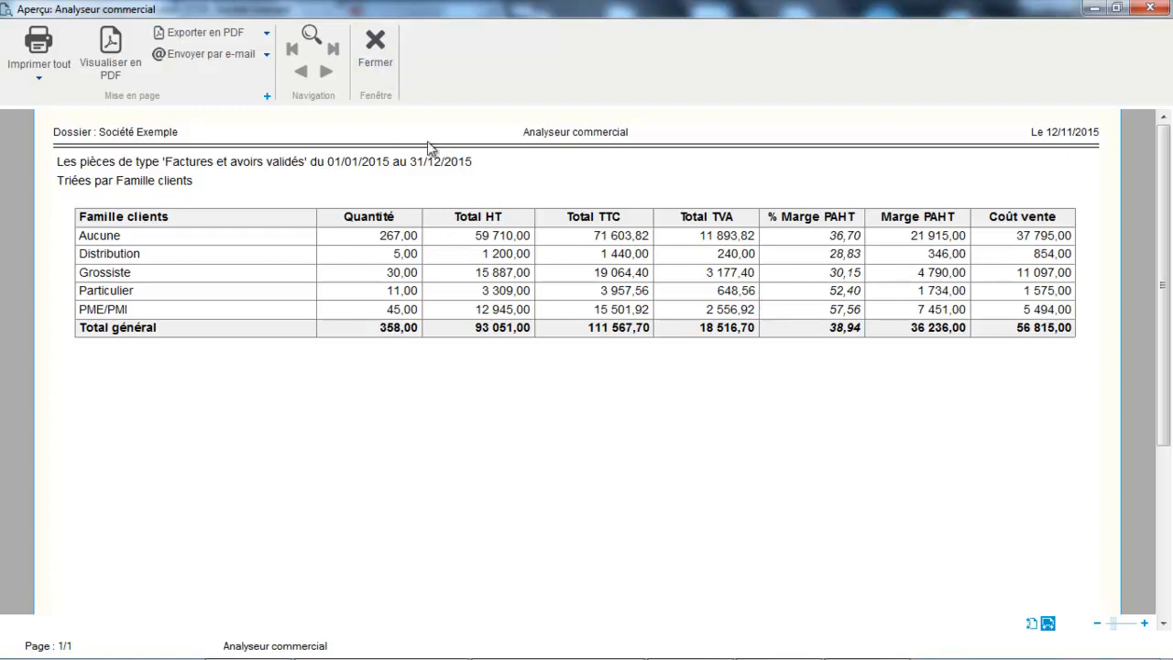
left_click(384, 63)
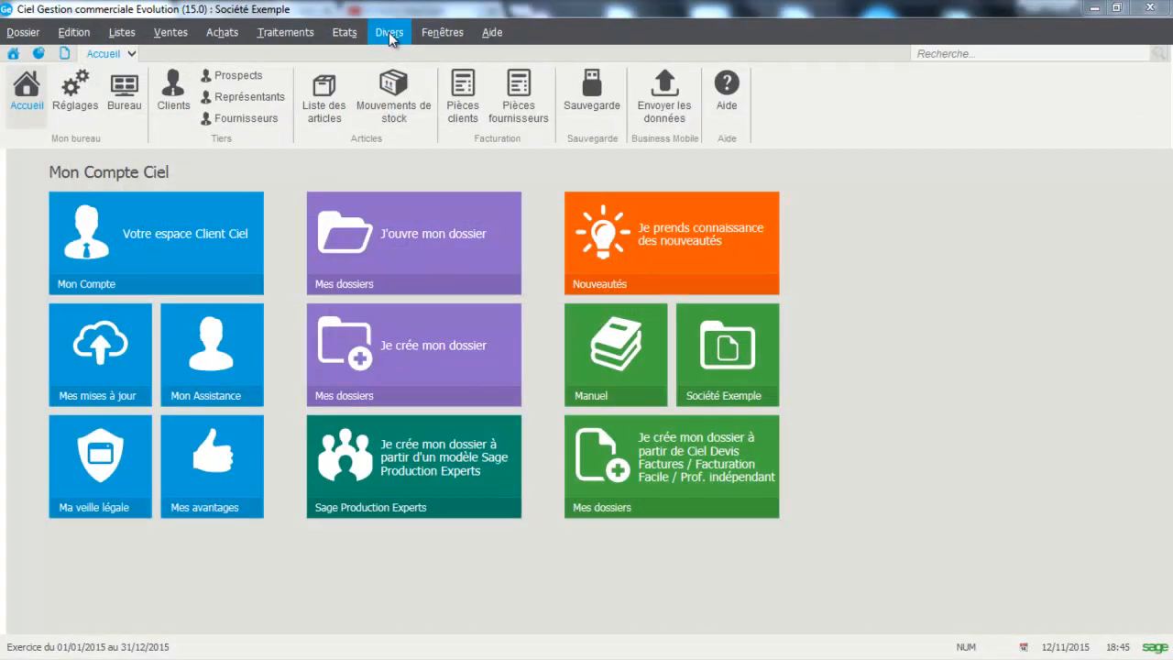
Step: Open the purchasing commercial analyser, look through its available reports and launch a preview of the Analyseur commercial report
left_click(390, 35)
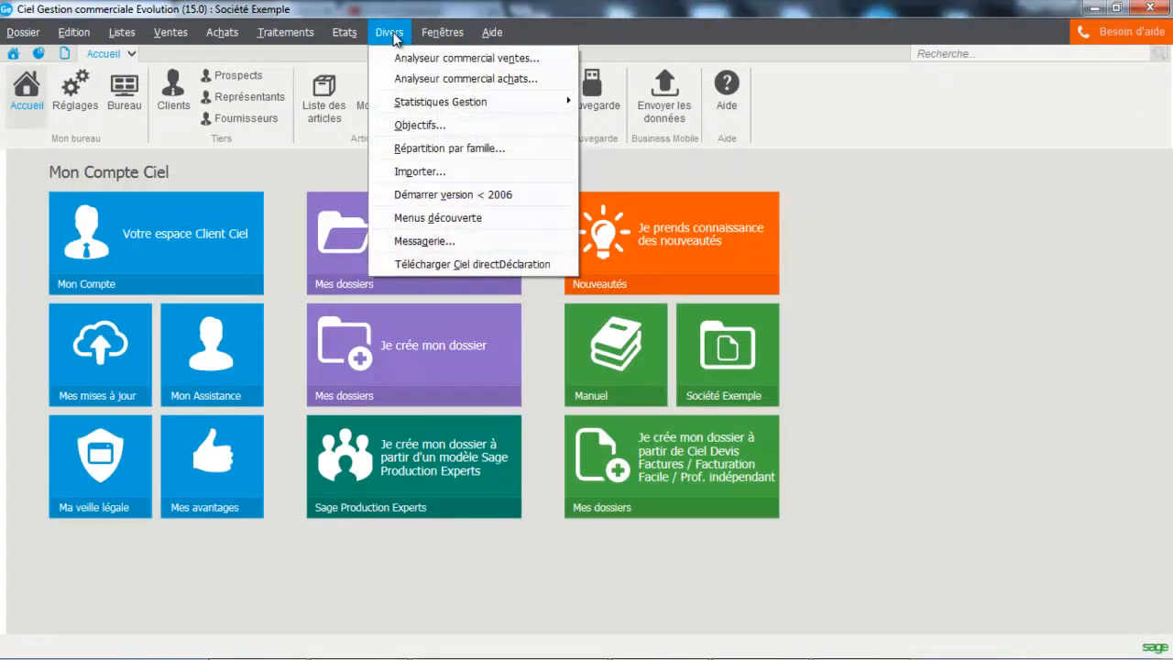
left_click(404, 79)
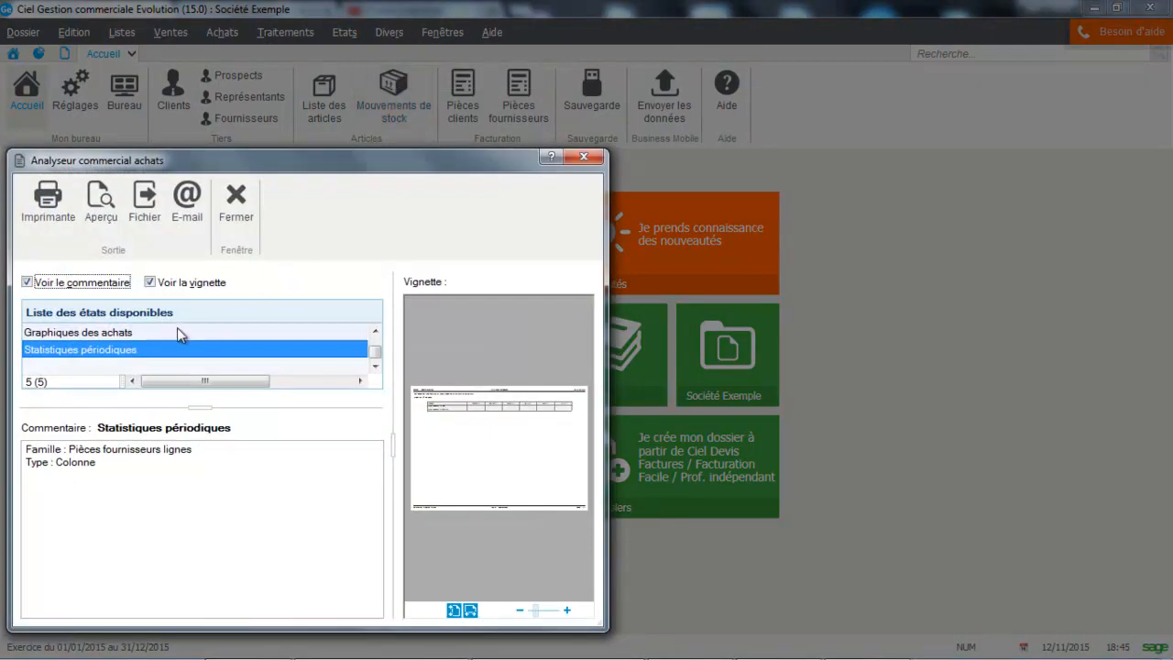
left_click_drag(371, 356, 375, 336)
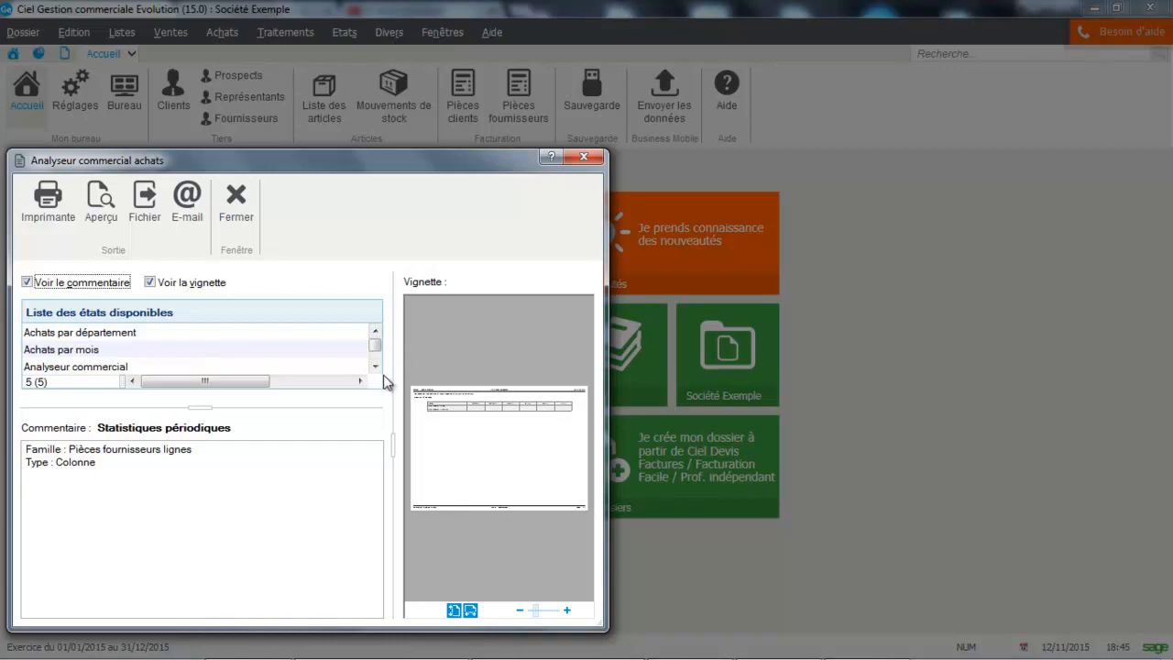
left_click(376, 367)
left_click(375, 366)
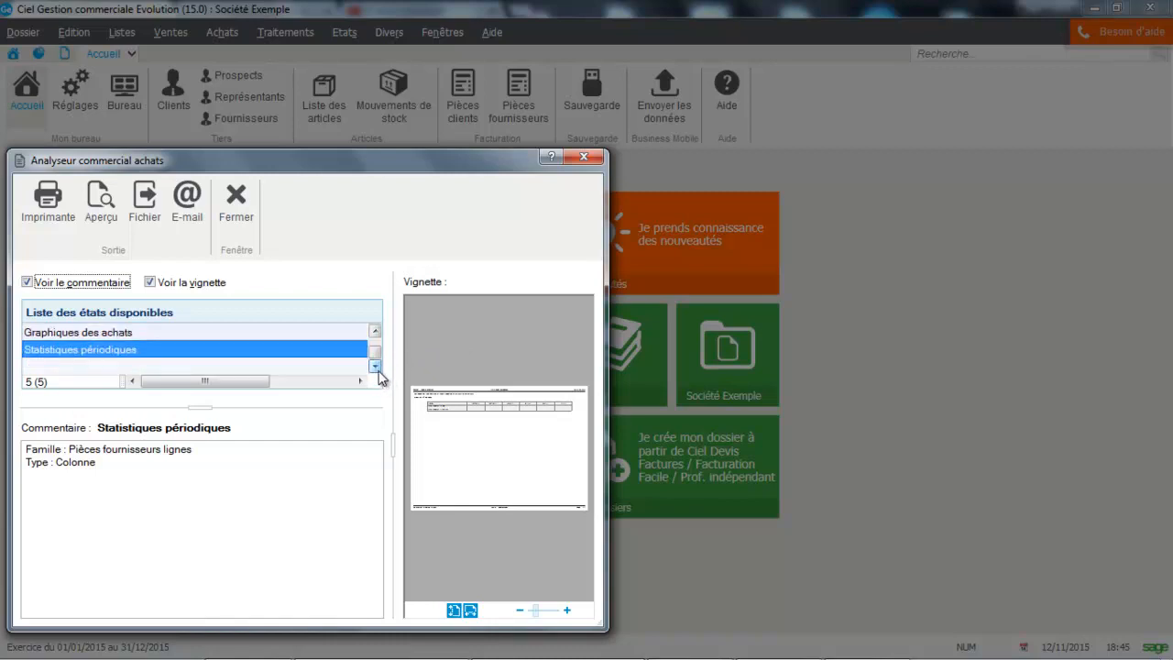
left_click_drag(379, 358, 375, 335)
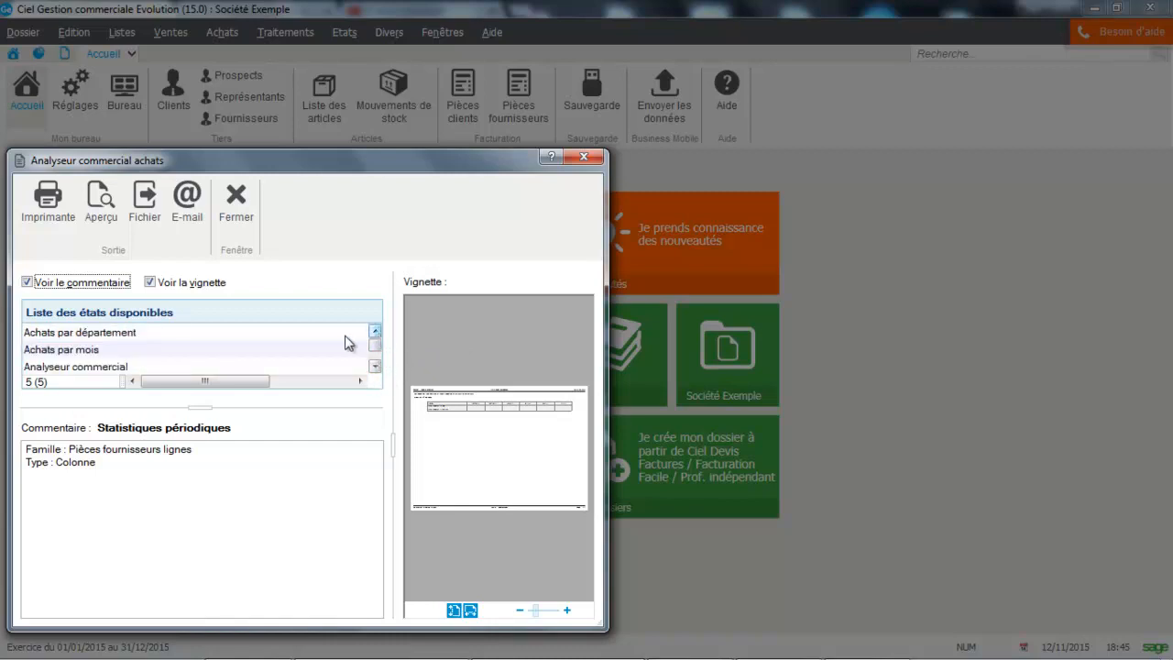
left_click(296, 367)
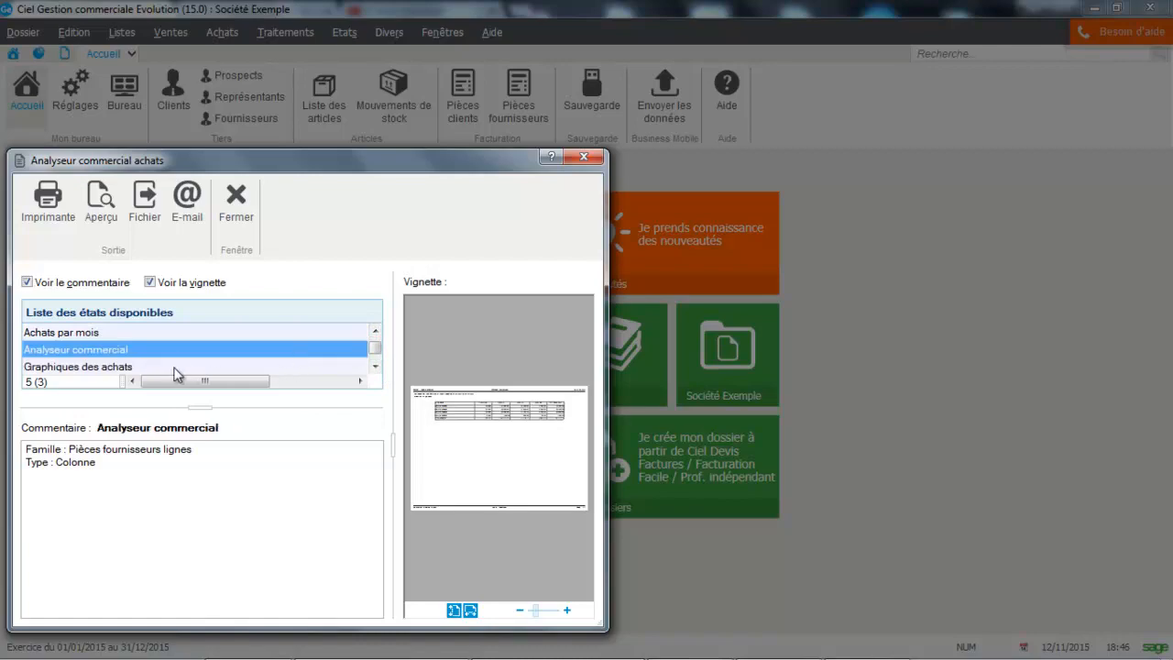
left_click(98, 203)
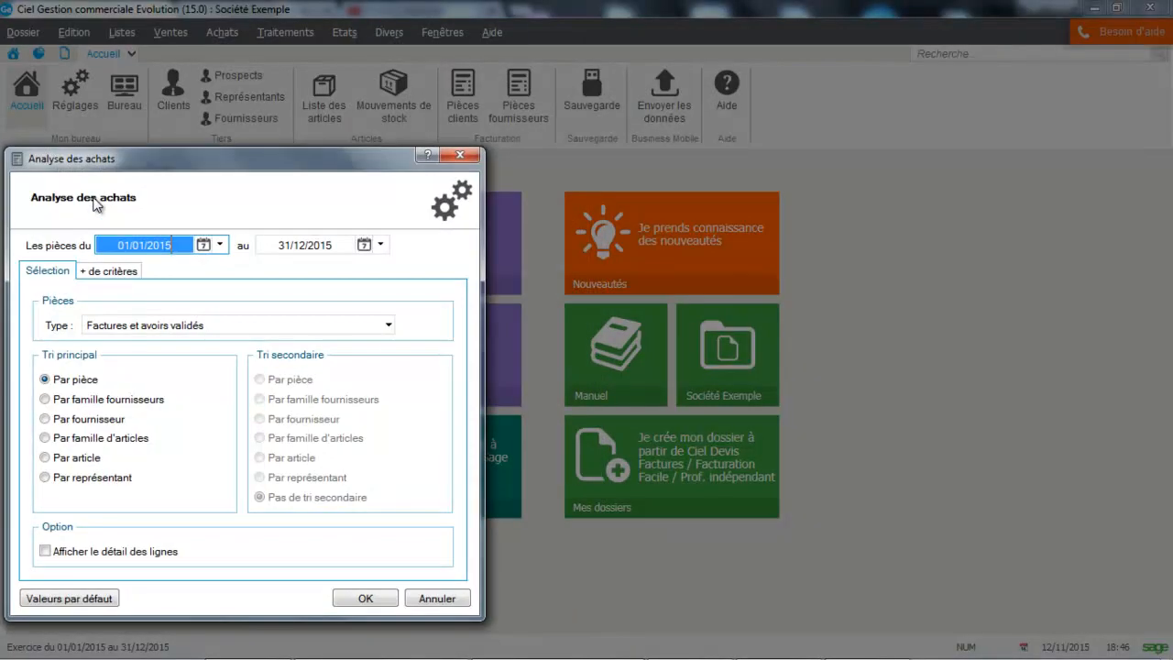
Step: Preview the purchase analysis sorted by supplier family with the preselected optional columns, and close the preview
left_click(73, 401)
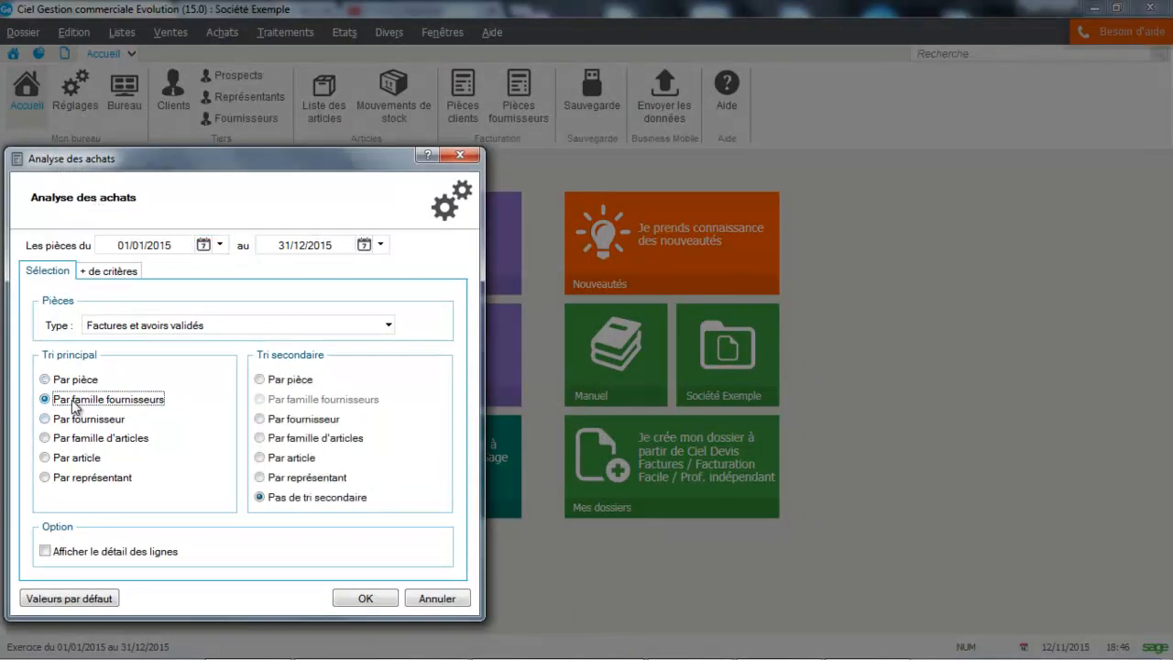
left_click(366, 599)
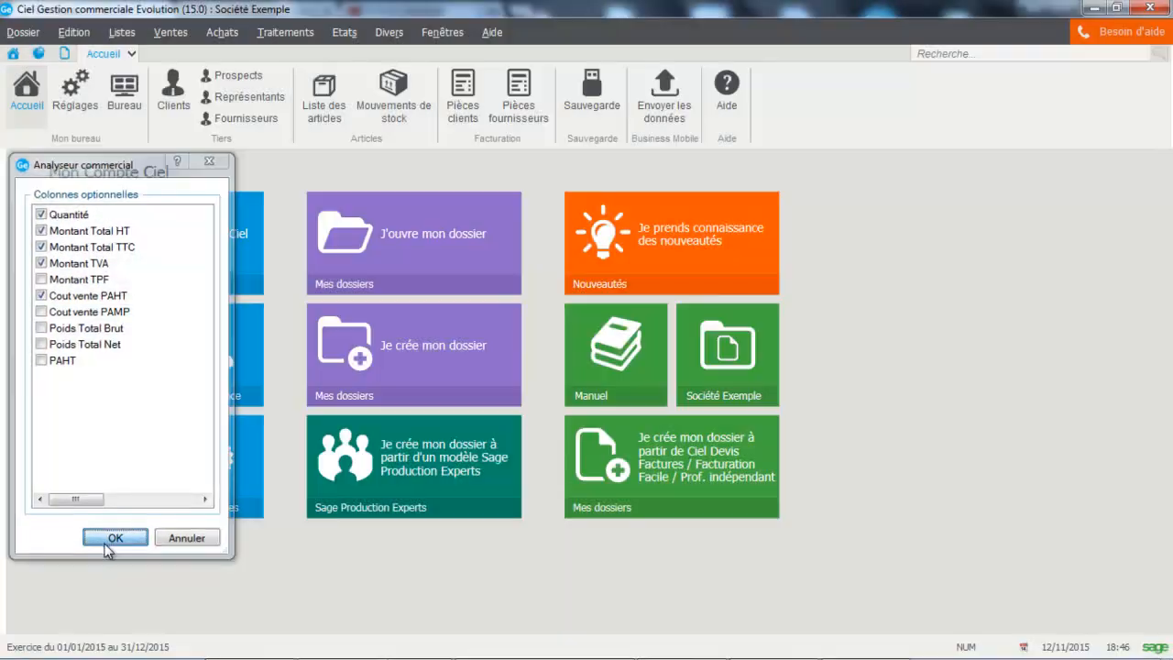
left_click(104, 543)
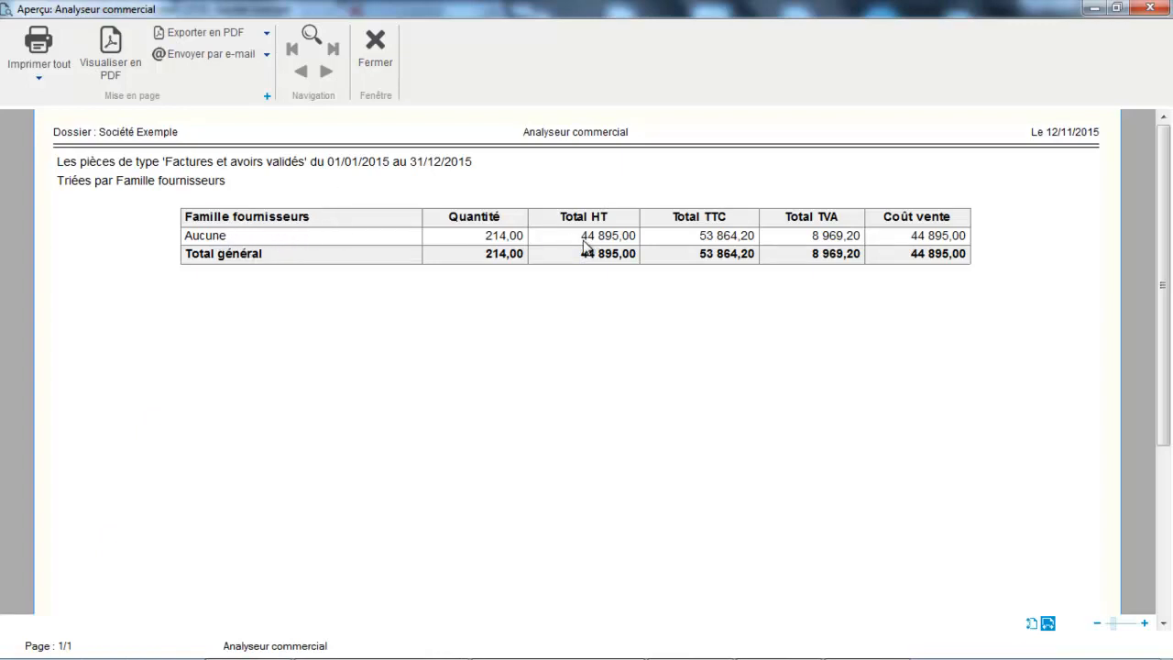
left_click(377, 71)
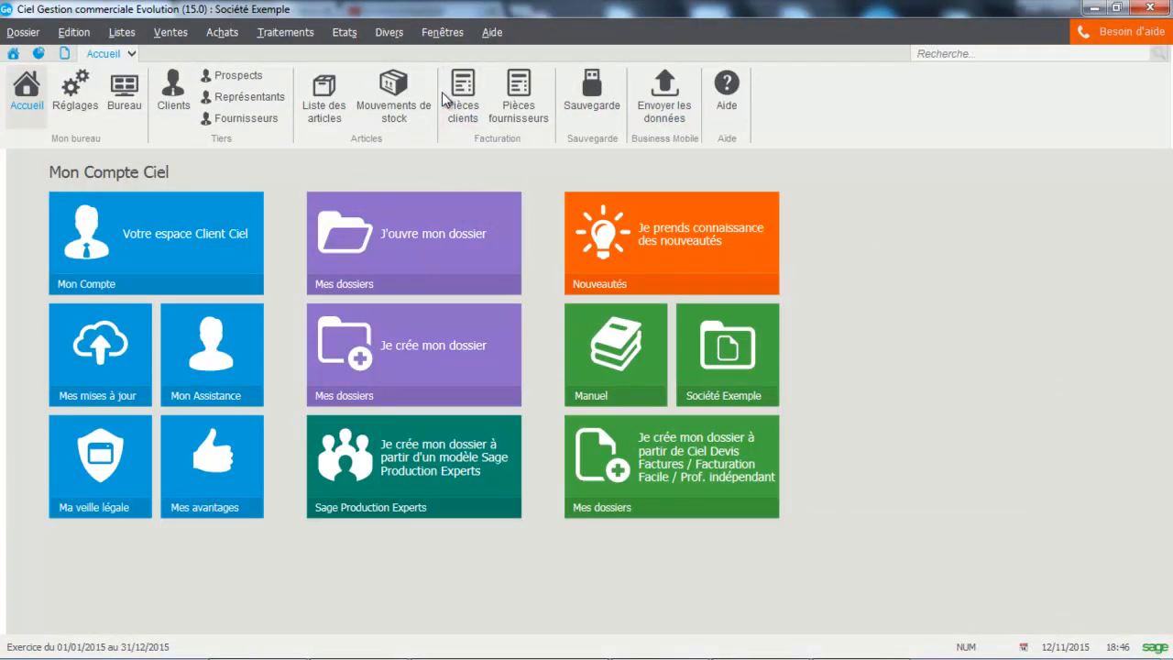
Step: Launch the Statistiques périodiques report from the sales commercial analyser and accept its proposed criteria
left_click(389, 33)
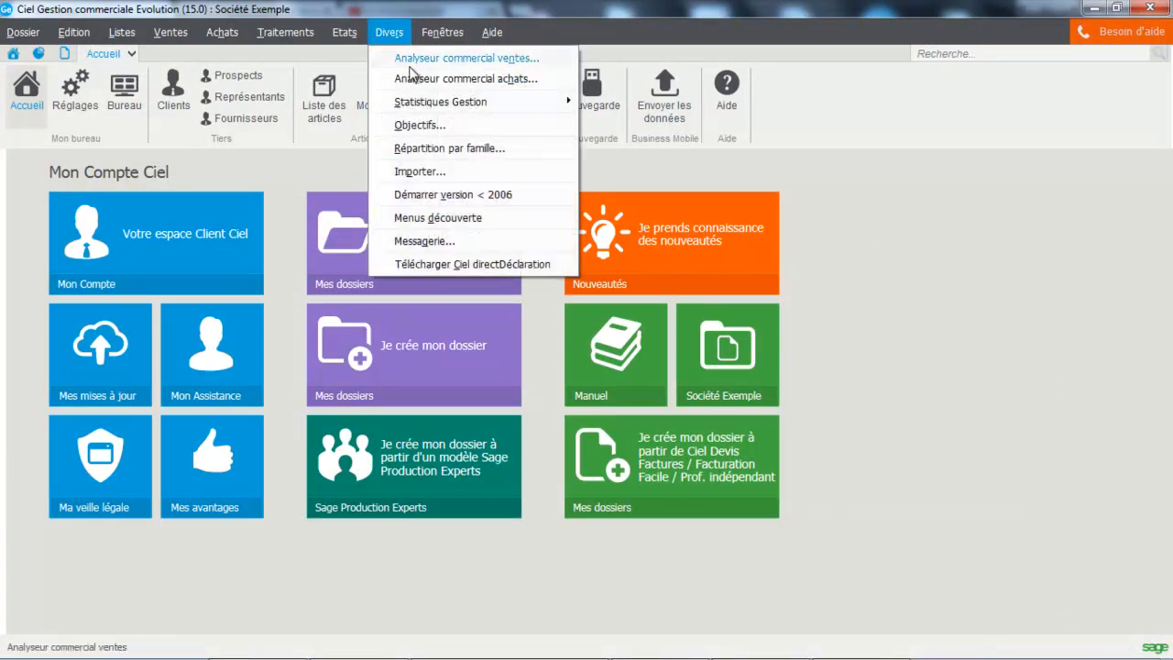
left_click(411, 61)
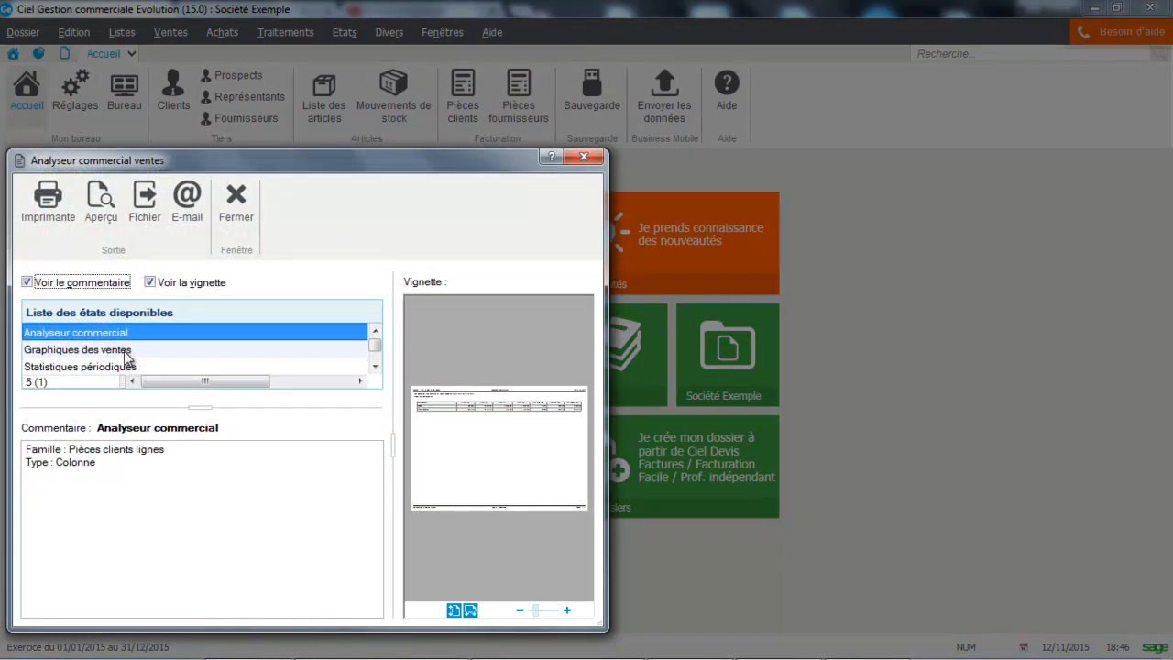
left_click(127, 367)
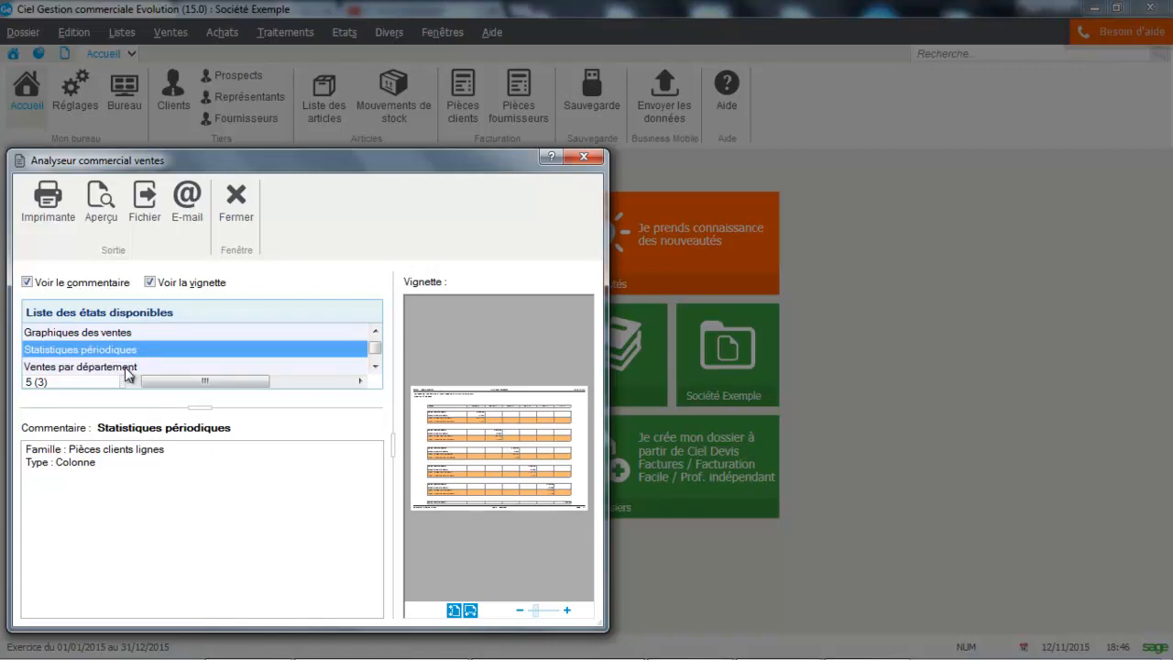
left_click(105, 227)
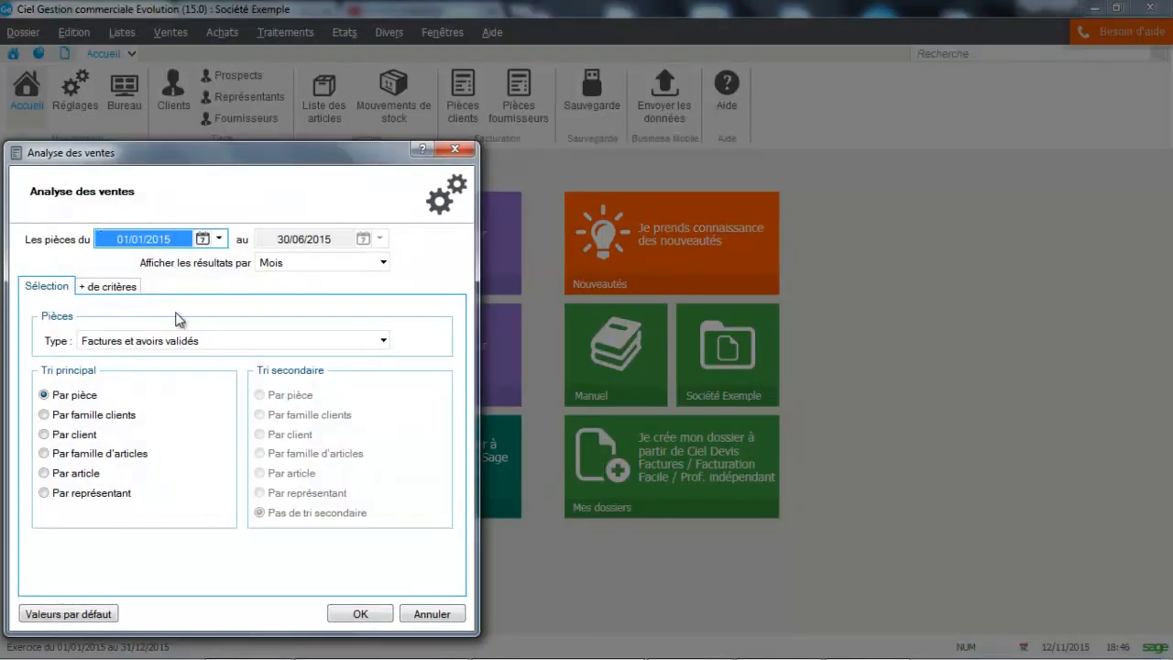
left_click(376, 613)
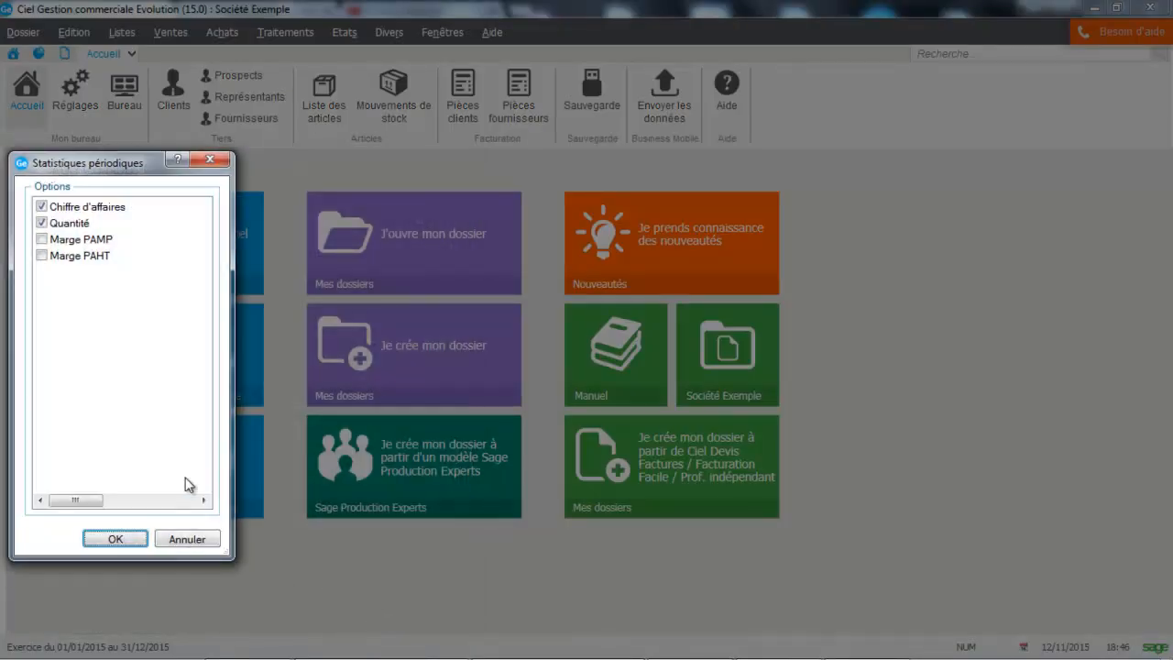
Step: Preview the periodic statistics with the Marge PAMP and Marge PAHT options added, and close the preview
left_click(42, 239)
left_click(43, 255)
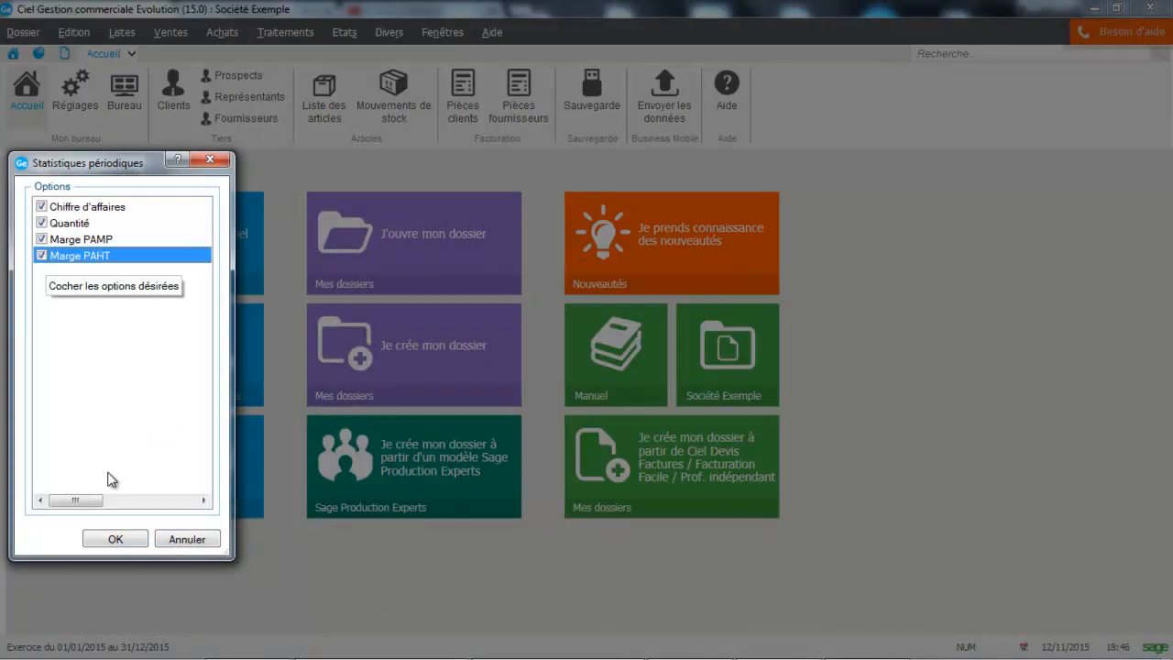
left_click(126, 538)
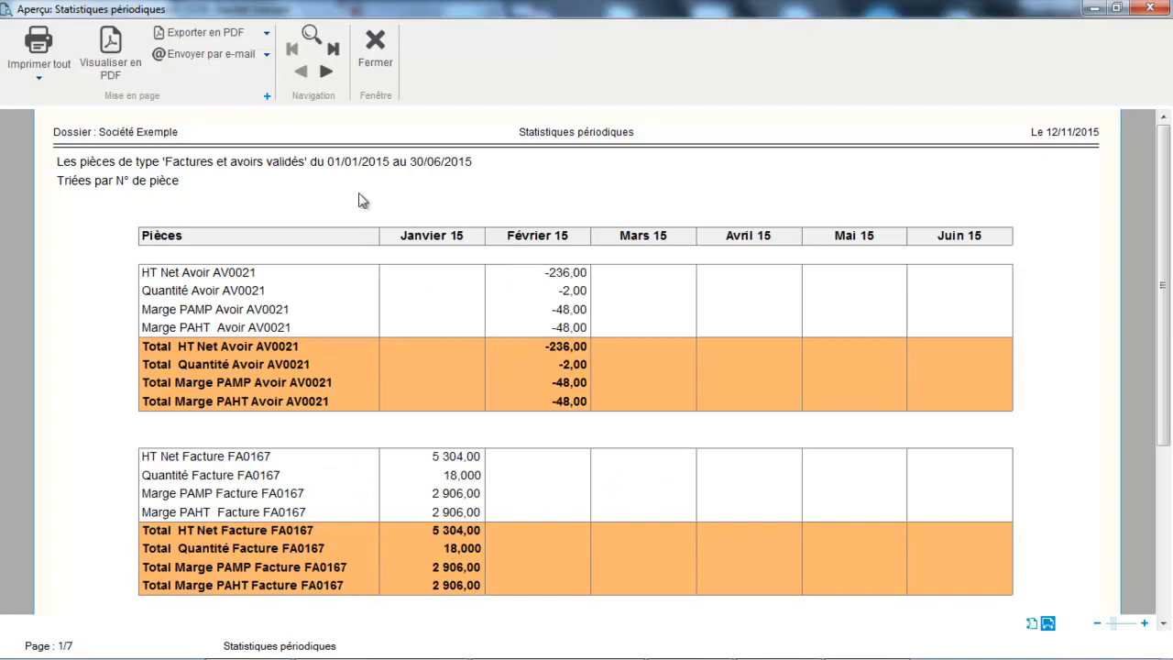
left_click(378, 66)
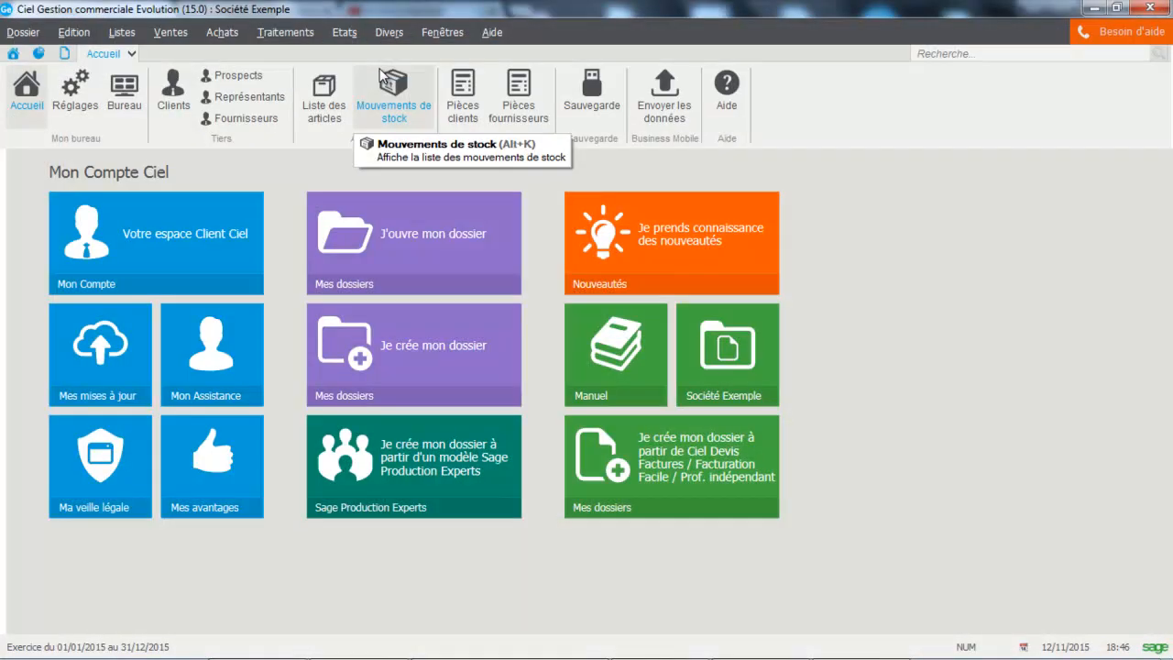
Step: Preview the Ventes par mois report from the sales commercial analyser
left_click(389, 32)
left_click(404, 60)
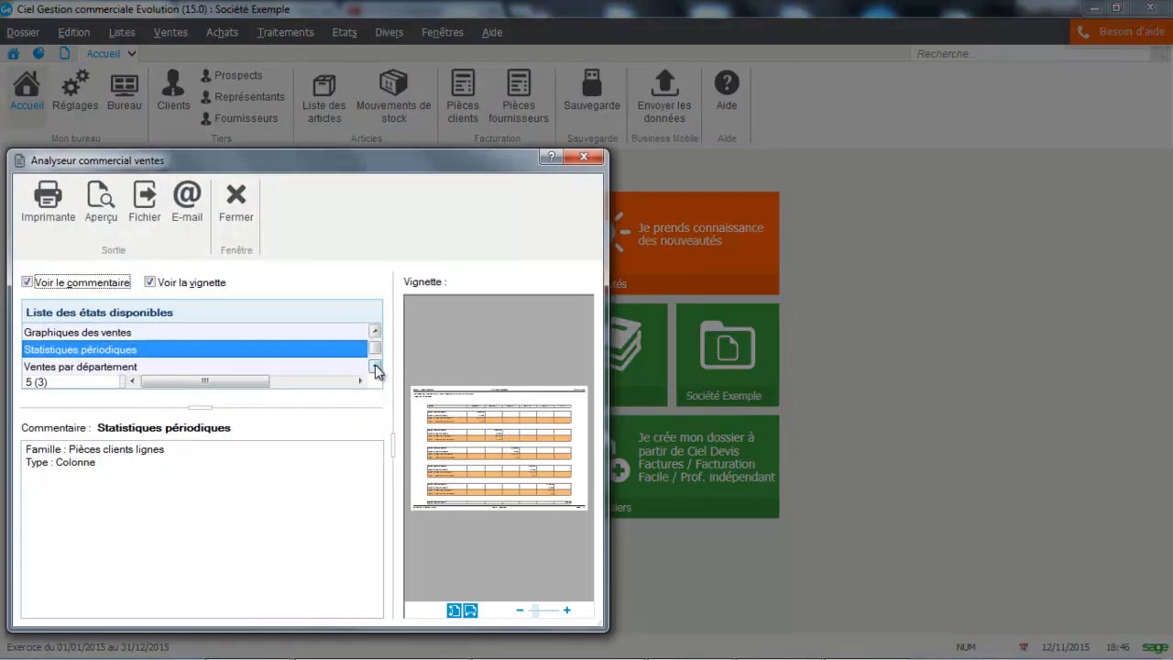
left_click(375, 367)
left_click(195, 354)
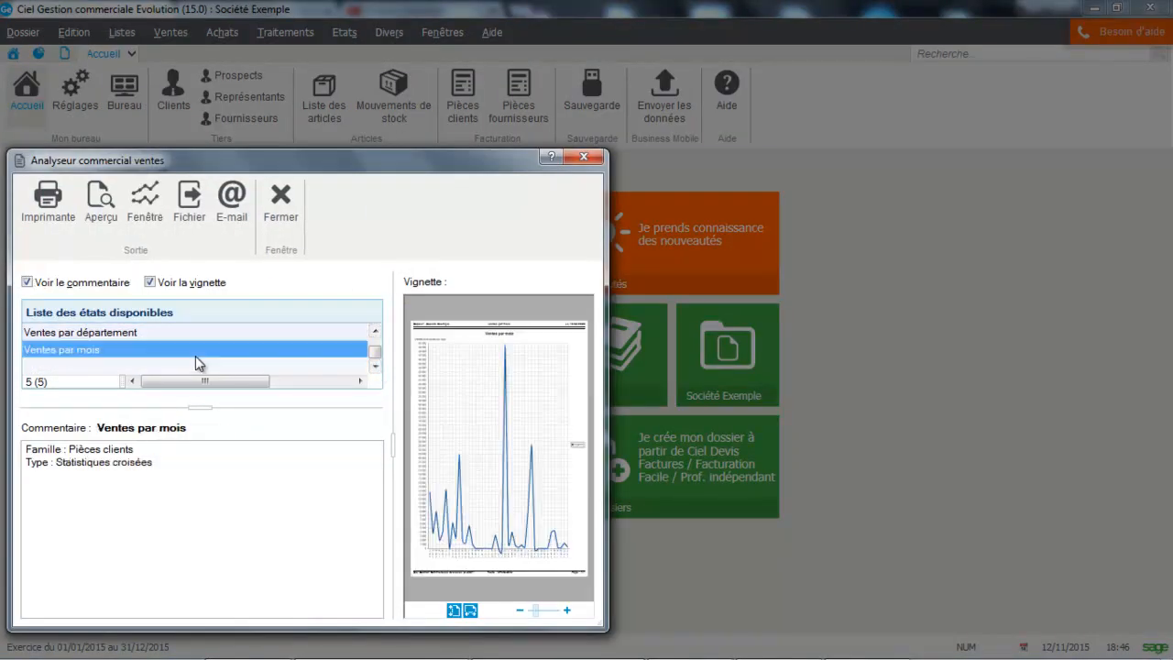
left_click(109, 220)
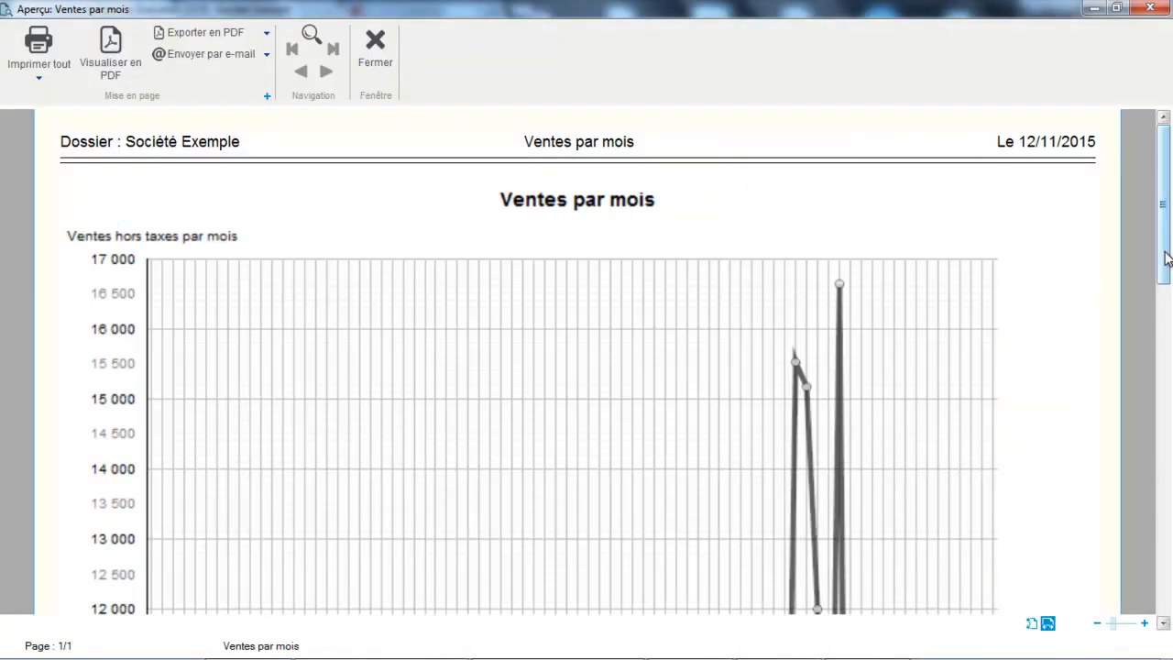
Step: Look through the Ventes par mois chart and close its preview
left_click_drag(1163, 275, 1163, 184)
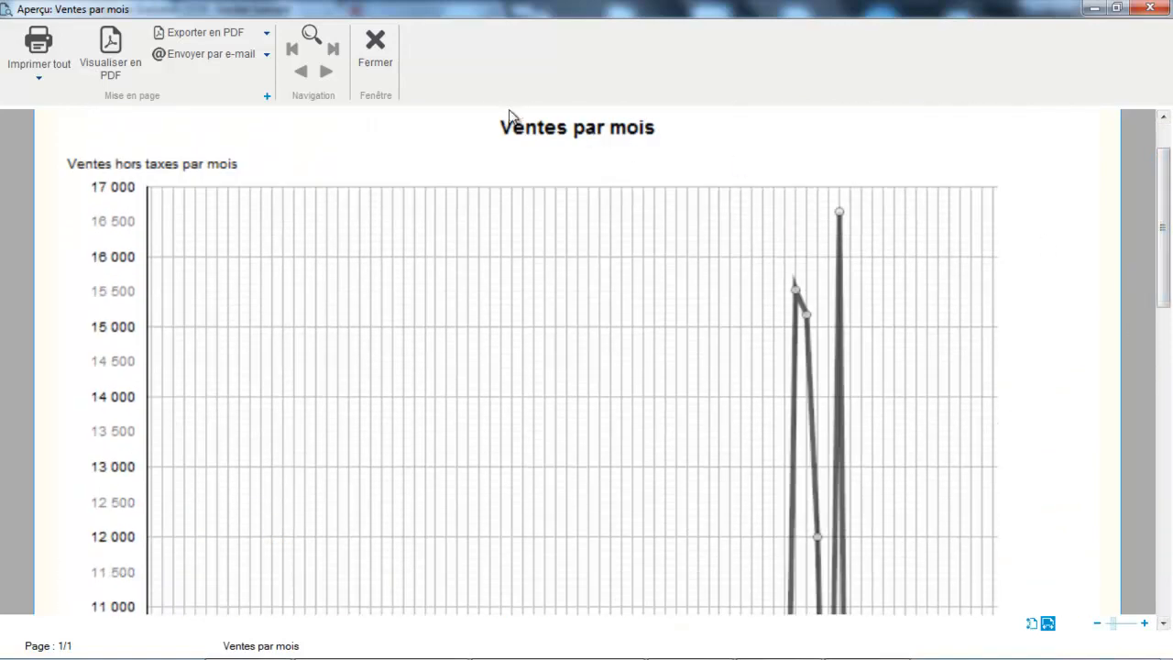
left_click(386, 62)
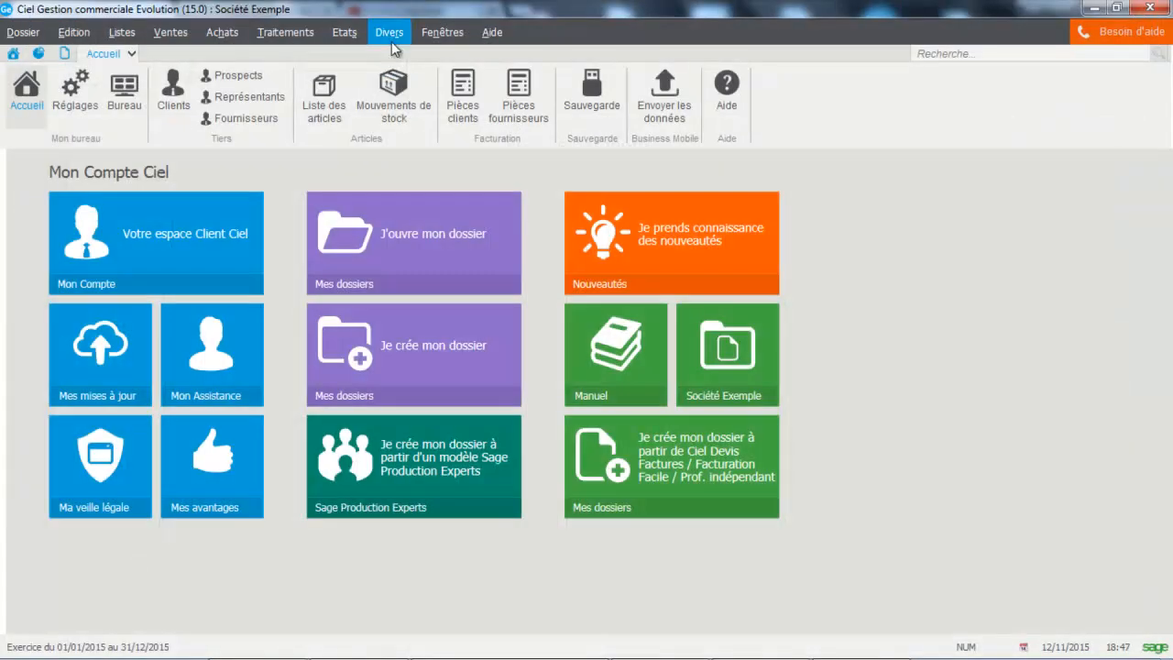
Step: Open the global management statistics and show the client figures for Tous les clients
left_click(402, 34)
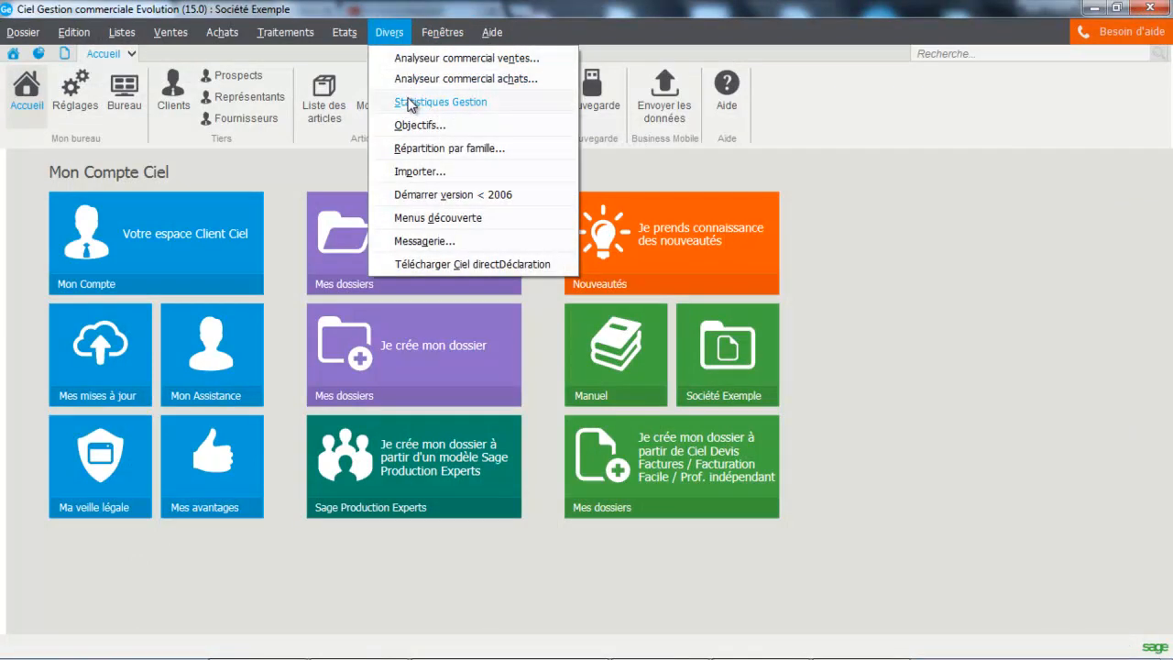
mouse_move(410, 103)
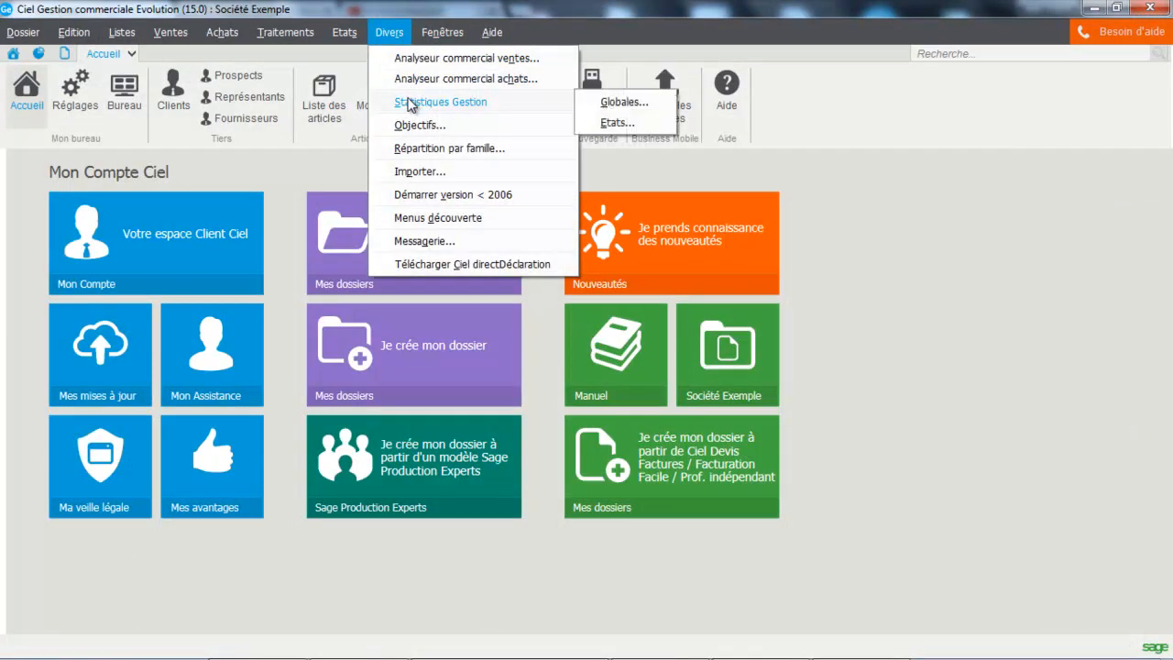
left_click(608, 102)
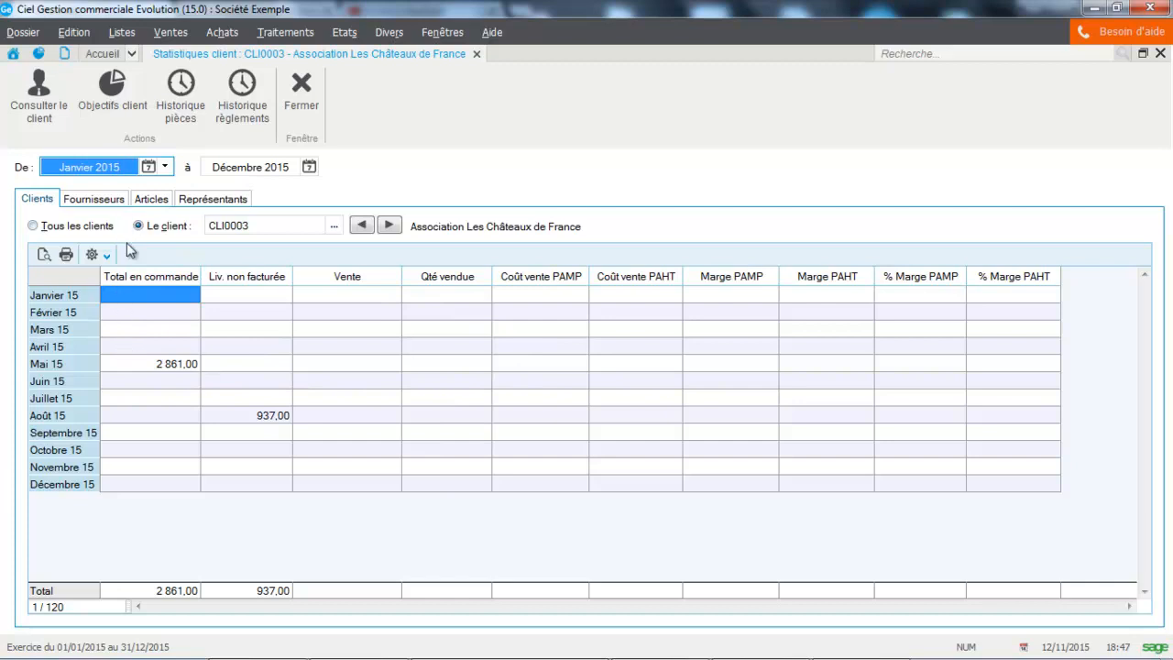
left_click(79, 227)
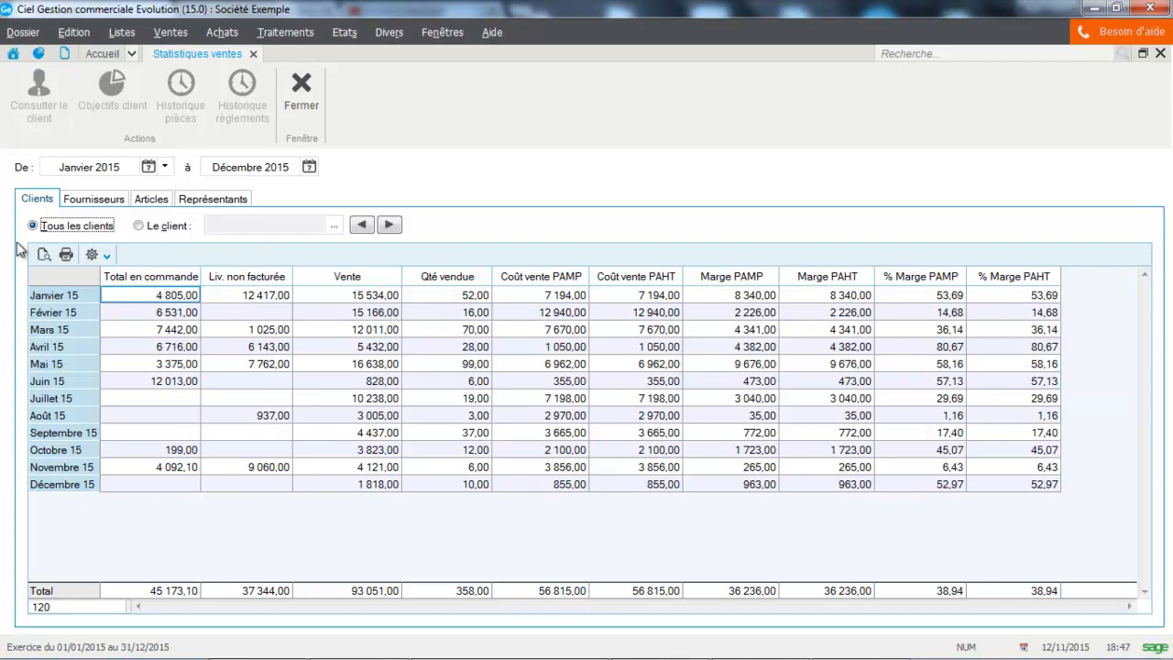
Step: Preview the full list of sales statistics for all clients, and close the preview
left_click(42, 254)
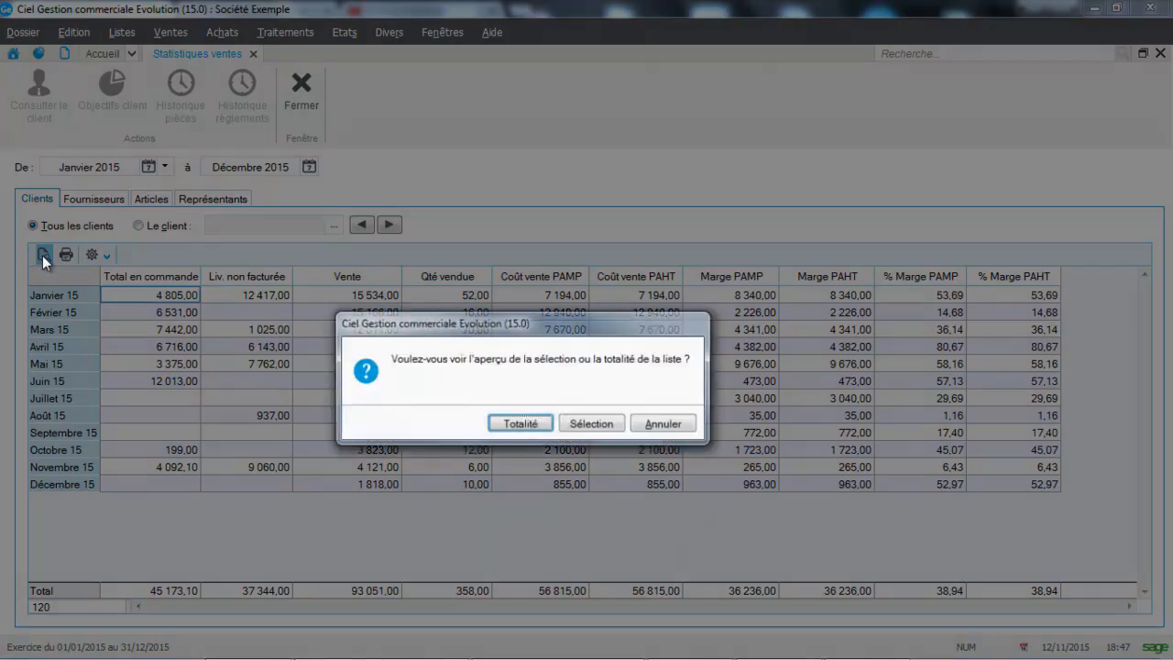
left_click(519, 423)
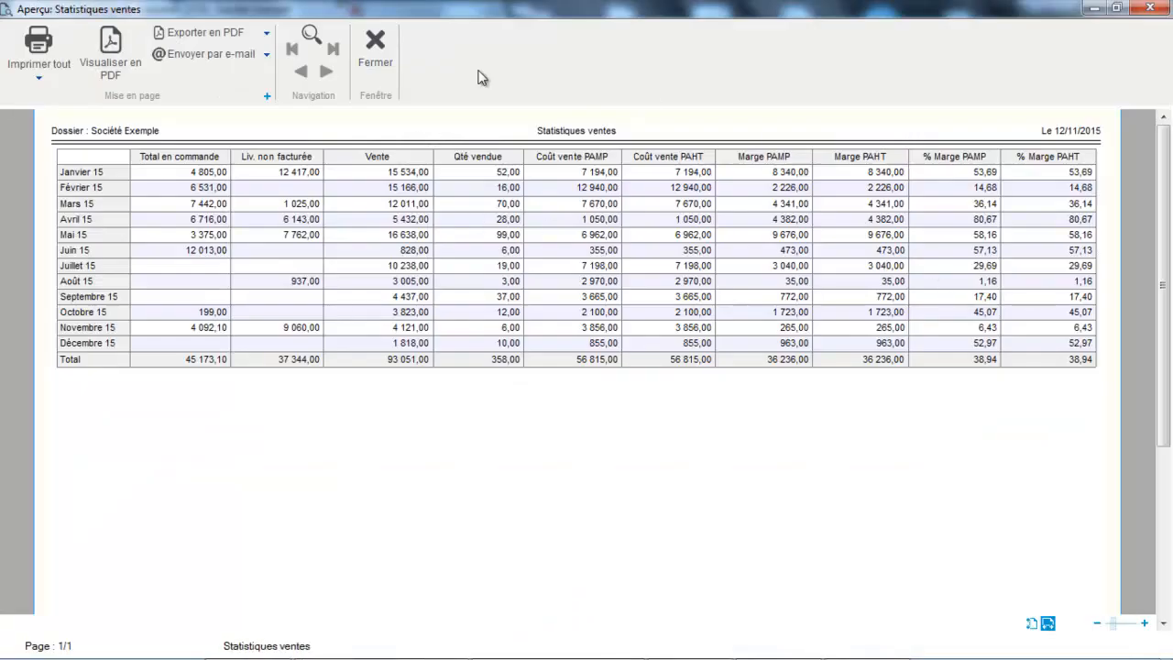
left_click(374, 51)
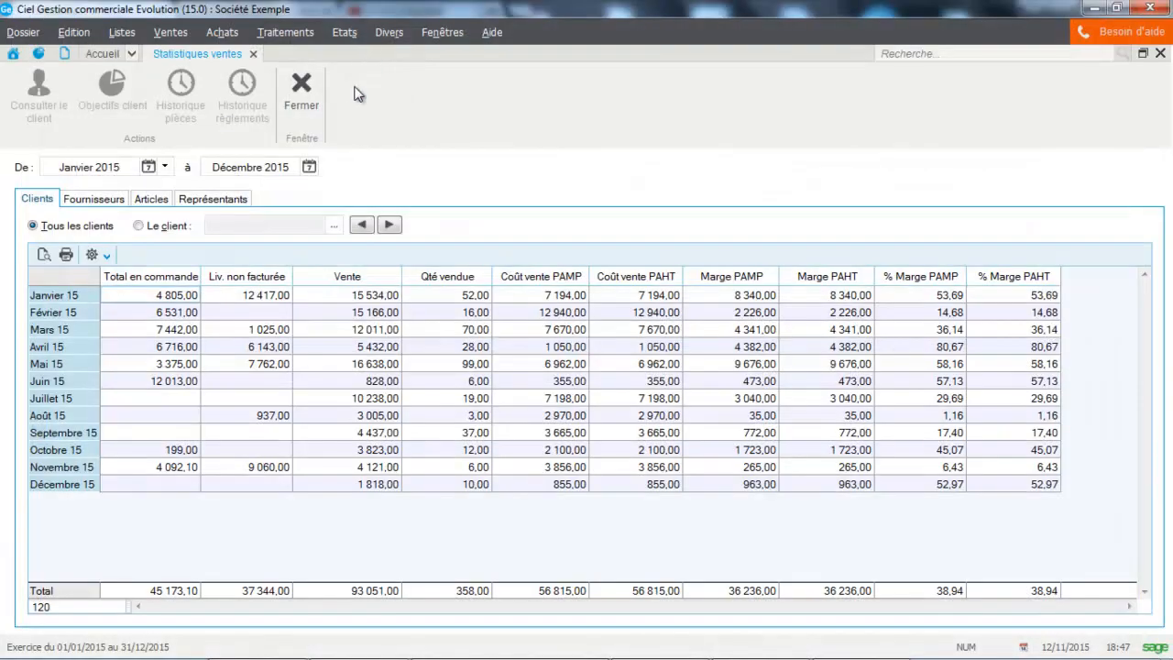
Step: View the supplier statistics and the article statistics, and close the global statistics window
left_click(115, 200)
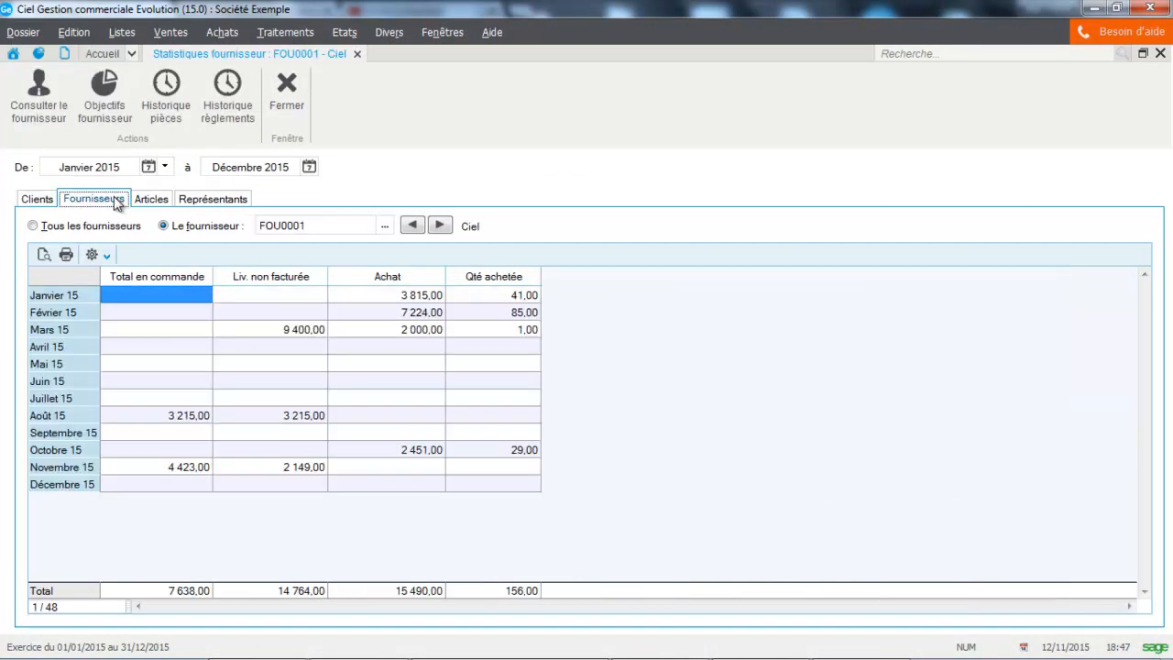
left_click(162, 200)
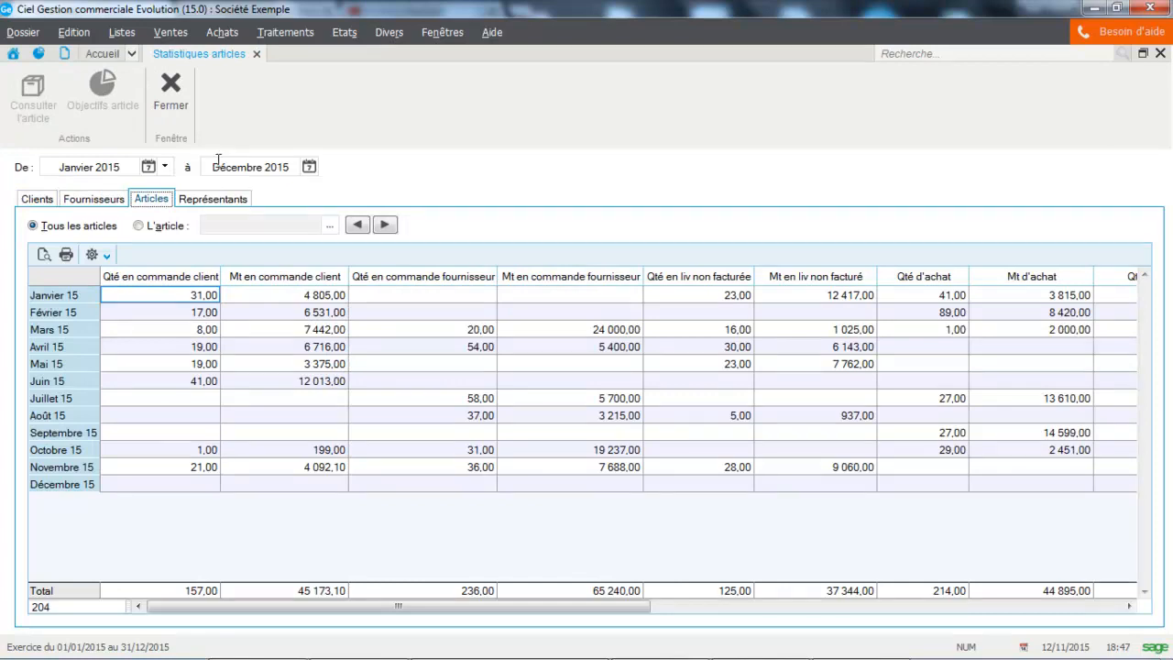
left_click(172, 88)
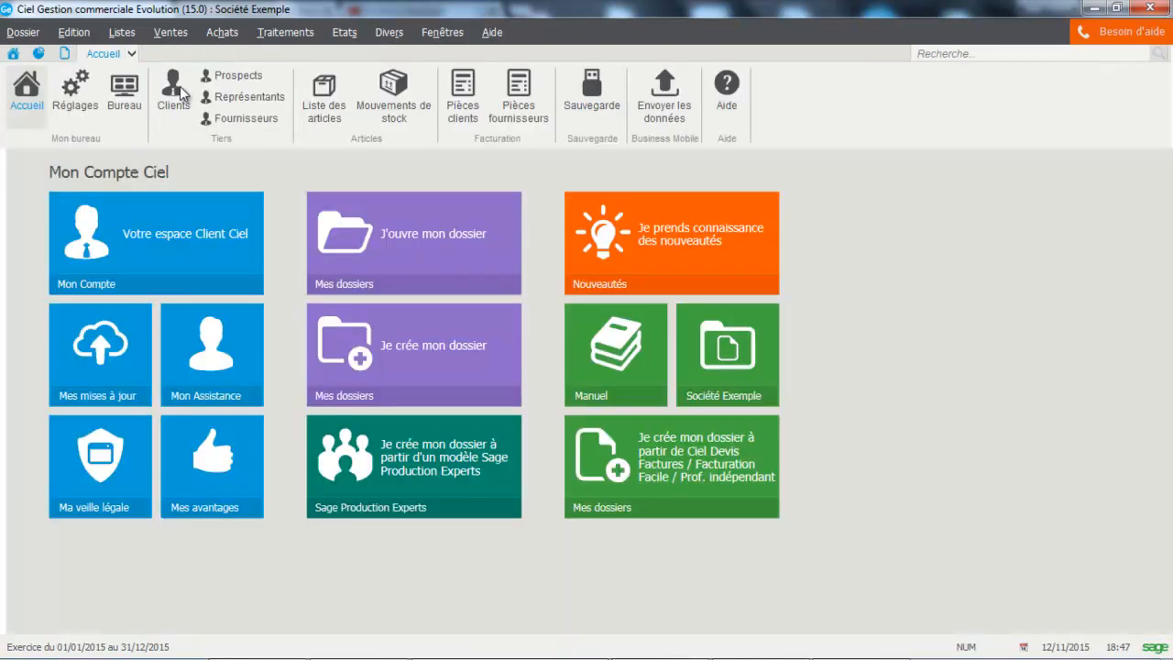
Step: Preview the Statistiques clients report from the management statistics reports with its proposed criteria, and close the preview
left_click(388, 32)
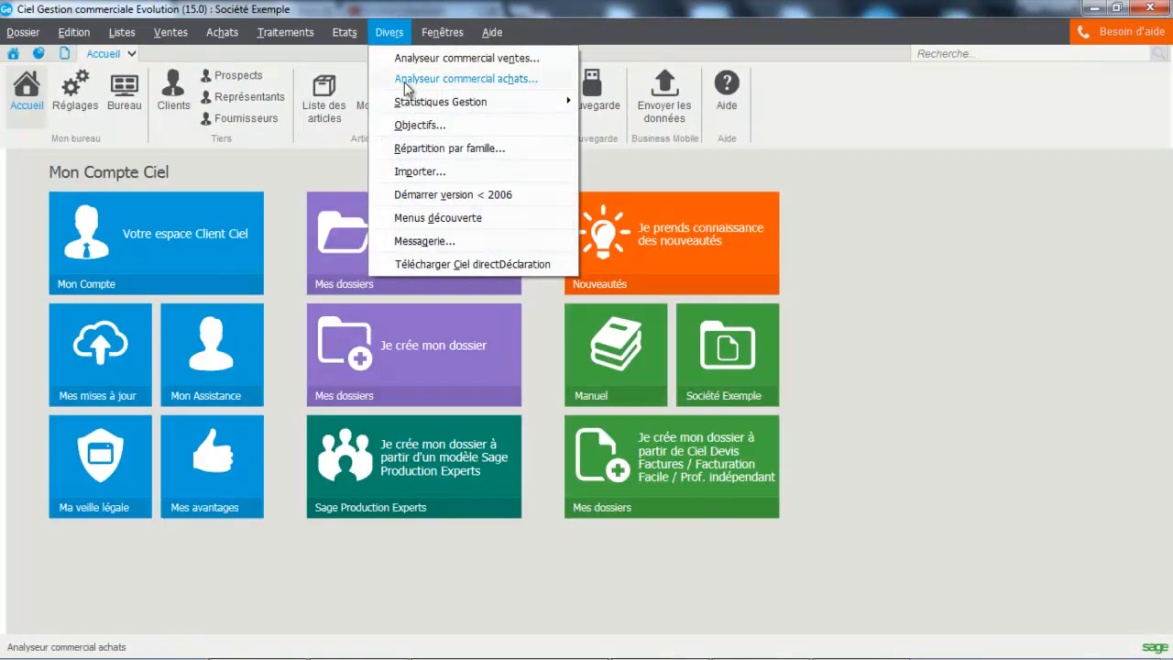
mouse_move(412, 101)
left_click(598, 121)
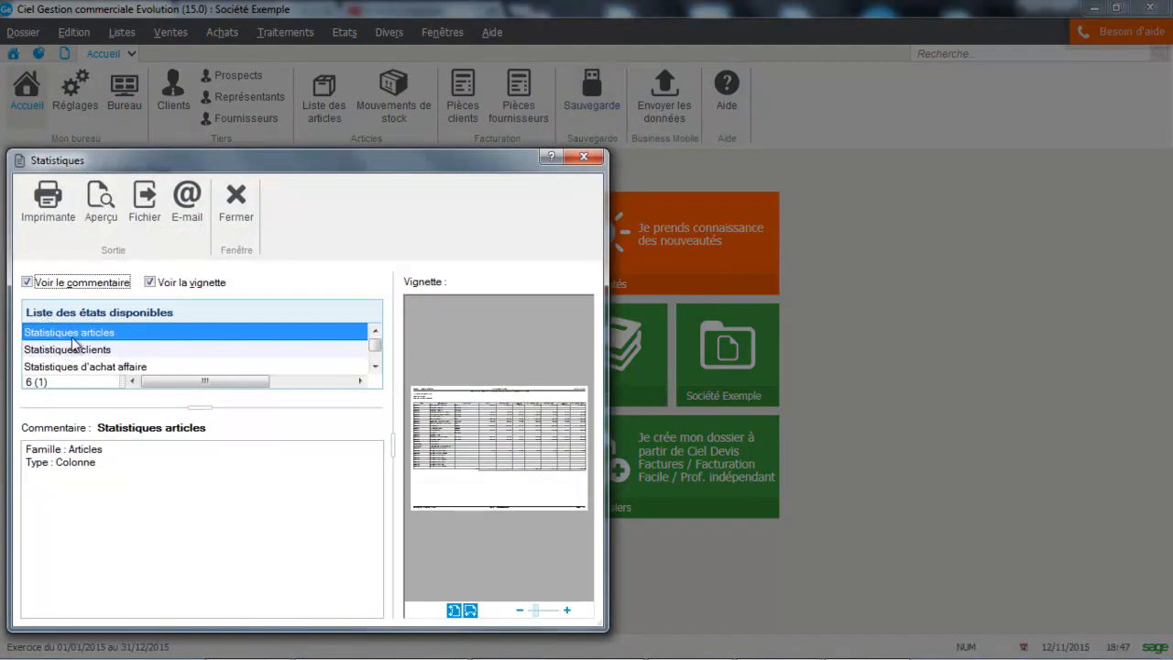
left_click(77, 349)
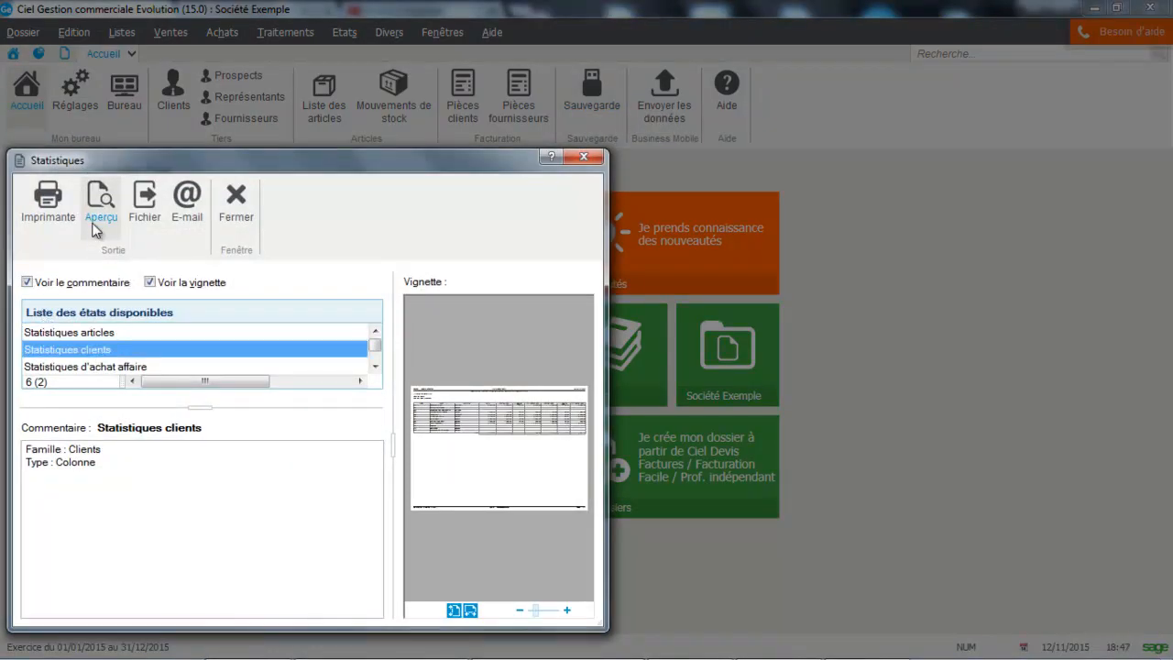
left_click(94, 224)
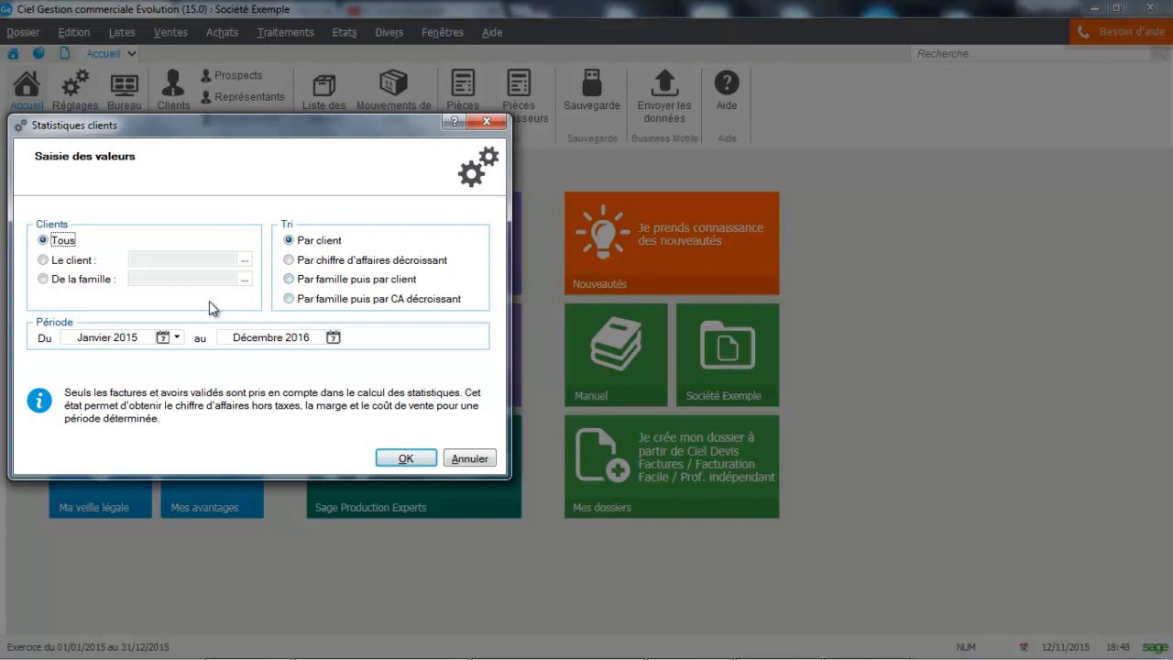
left_click(406, 458)
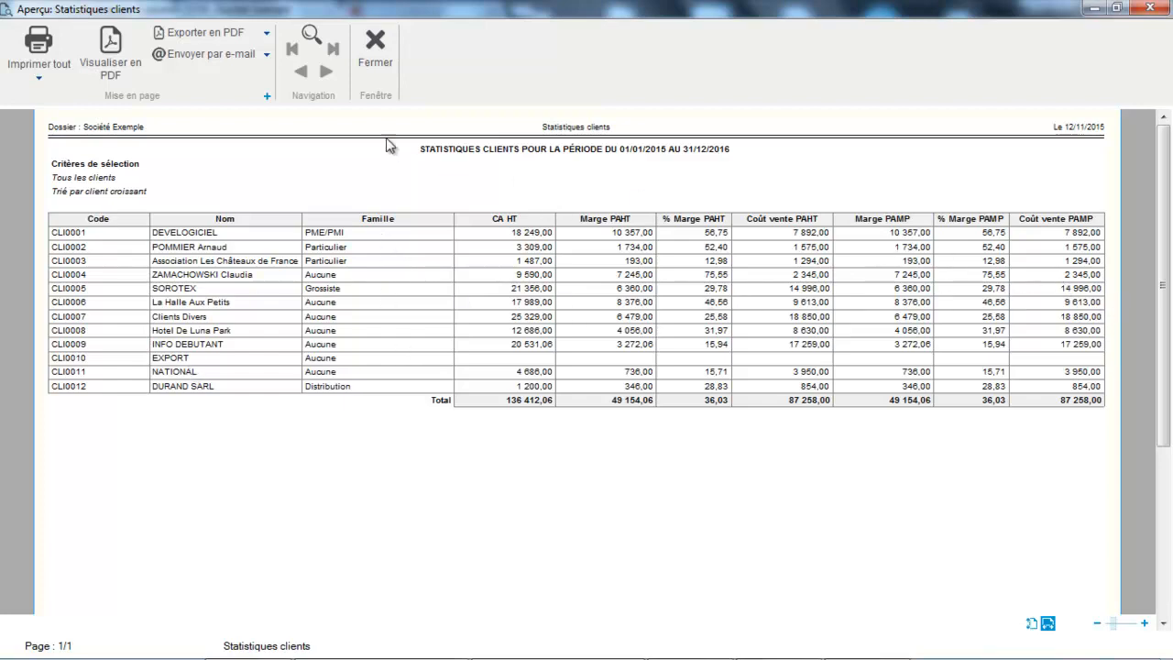
left_click(385, 53)
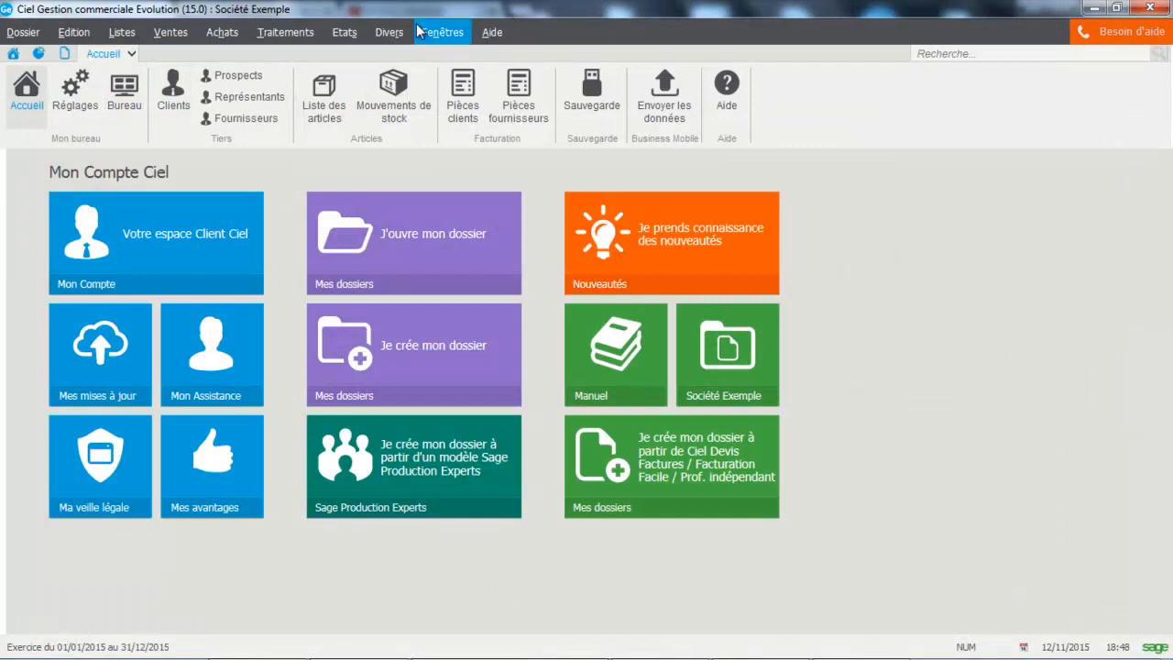
Step: Replace the Accueil page with the Bureau page
left_click(390, 33)
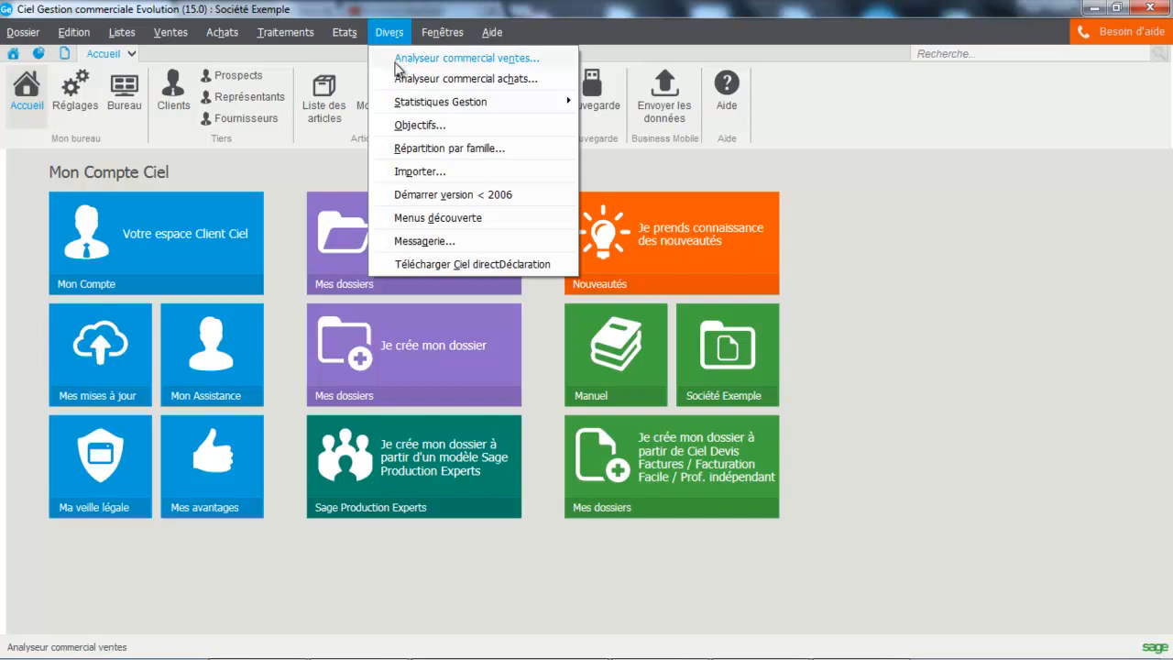
left_click(85, 99)
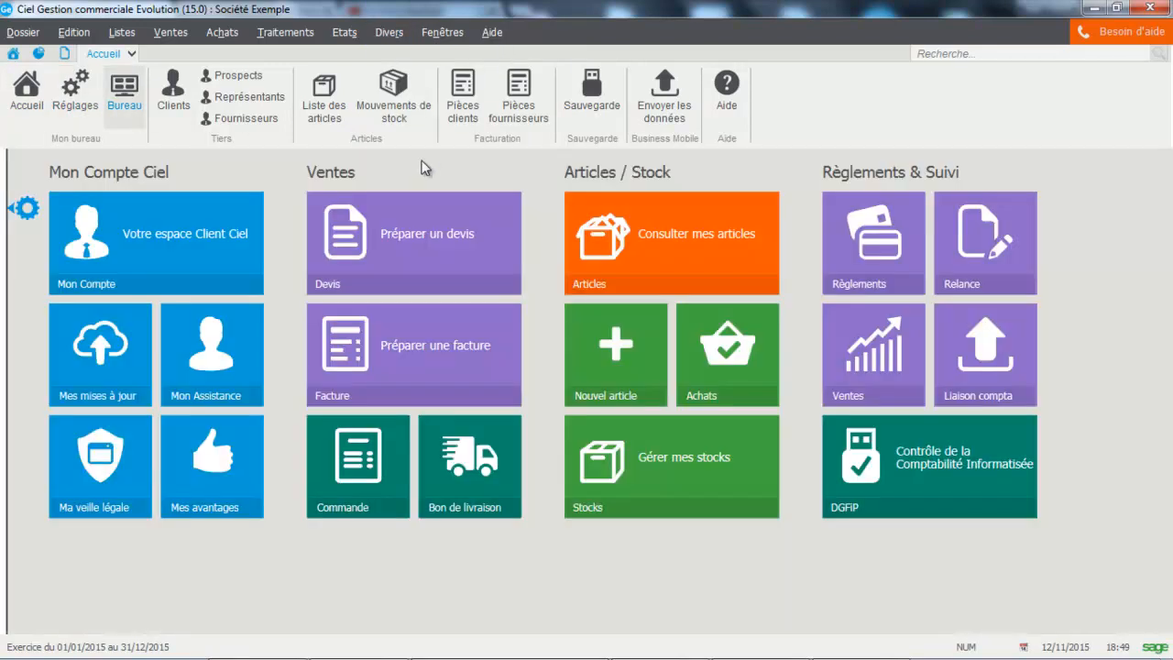